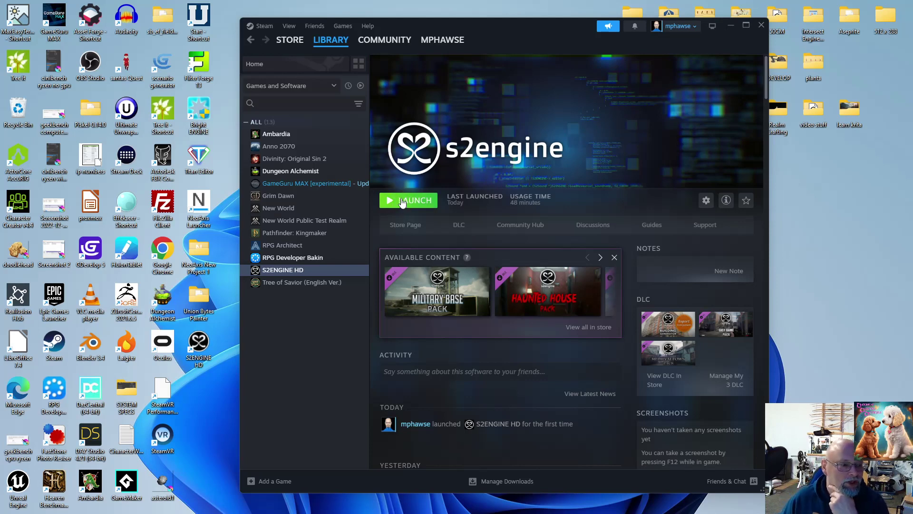
Launch S2ENGINE HD and open the medievalTown scene from the MedievalTownSample project.
{"action": "left_click", "coordinate": [402, 202]}
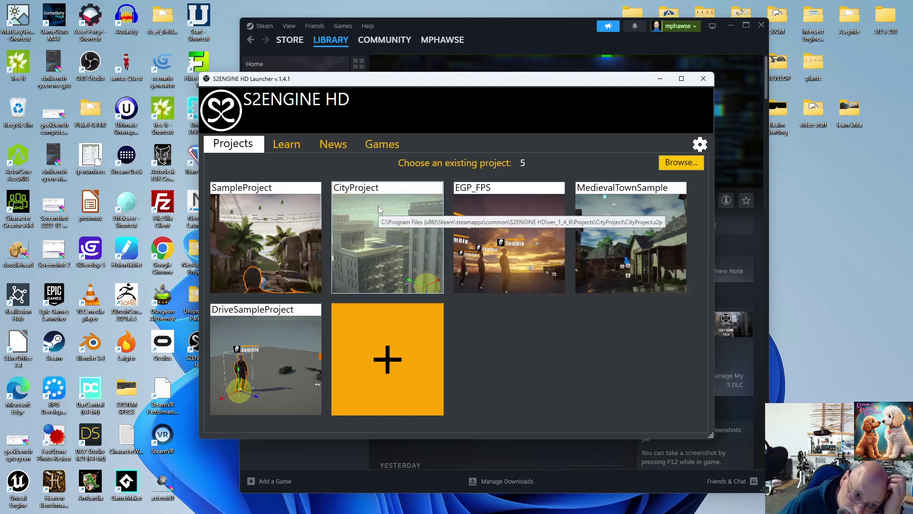
{"action": "left_click", "coordinate": [627, 261]}
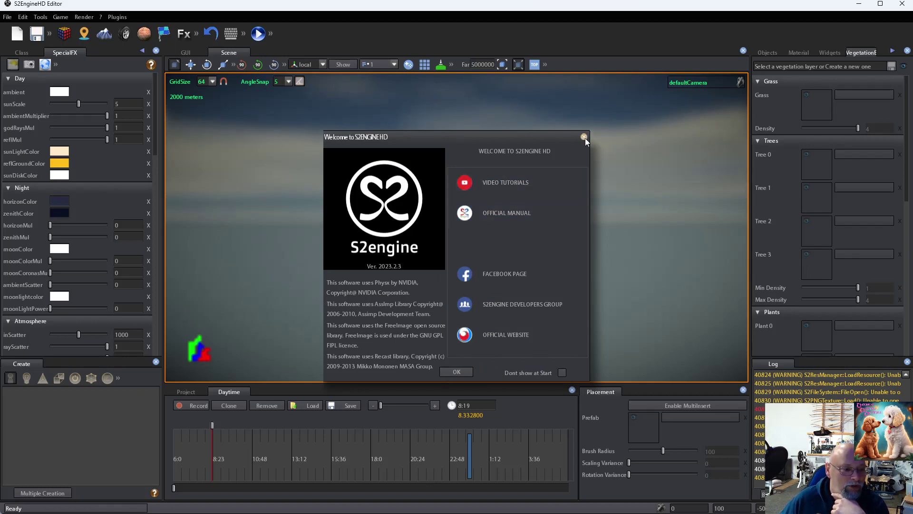
{"action": "left_click", "coordinate": [458, 371]}
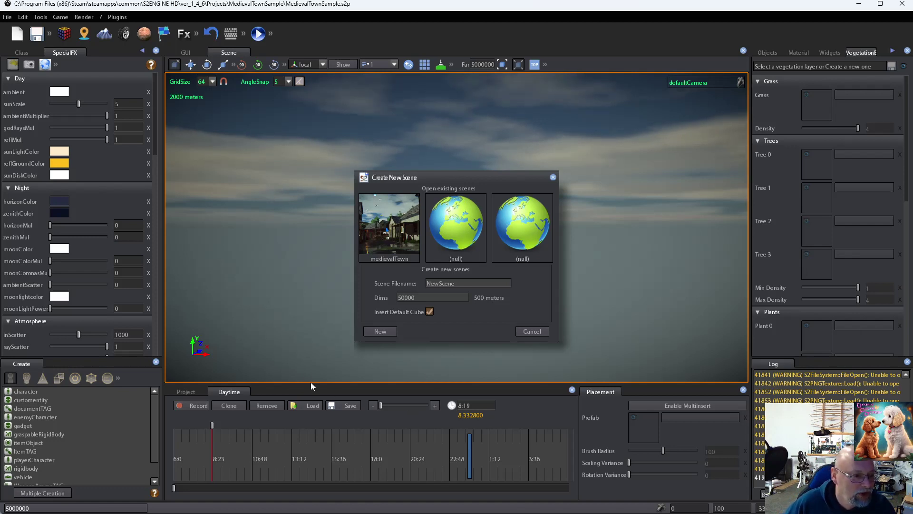
{"action": "left_click", "coordinate": [396, 216]}
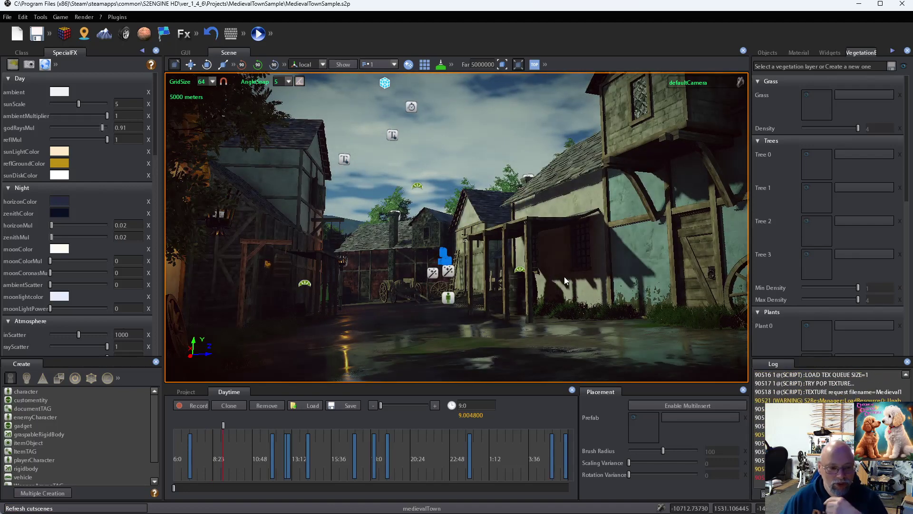
Inspect the trigger, effect and character markers placed along the town street to identify the scene's objects.
{"action": "scroll", "coordinate": [615, 255], "scroll_direction": "up", "scroll_amount": 4}
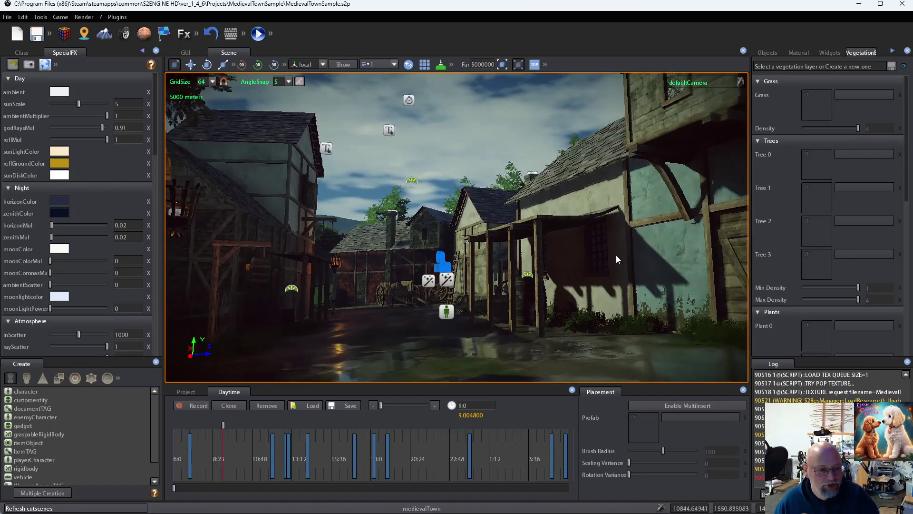
{"action": "scroll", "coordinate": [616, 255], "scroll_direction": "down", "scroll_amount": 2}
{"action": "scroll", "coordinate": [616, 255], "scroll_direction": "down", "scroll_amount": 5}
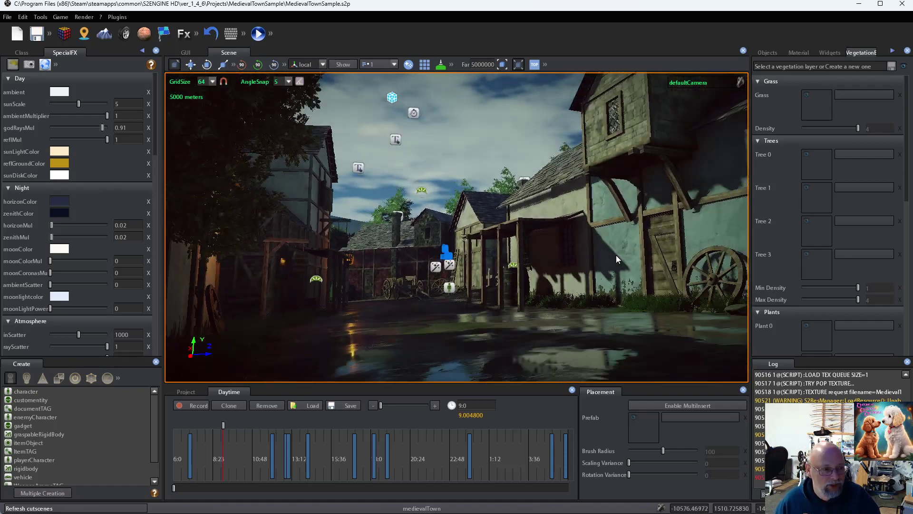
{"action": "scroll", "coordinate": [616, 255], "scroll_direction": "up", "scroll_amount": 3}
{"action": "scroll", "coordinate": [615, 255], "scroll_direction": "up", "scroll_amount": 3}
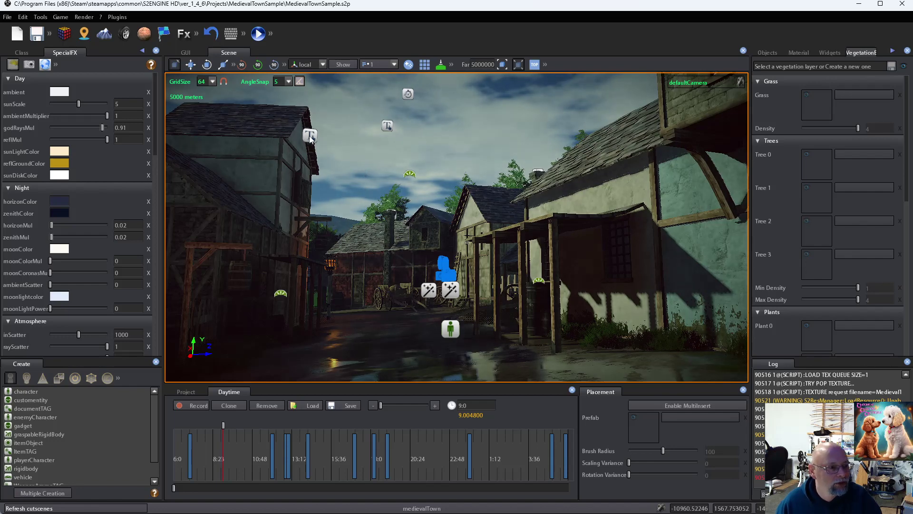
{"action": "left_click", "coordinate": [310, 138]}
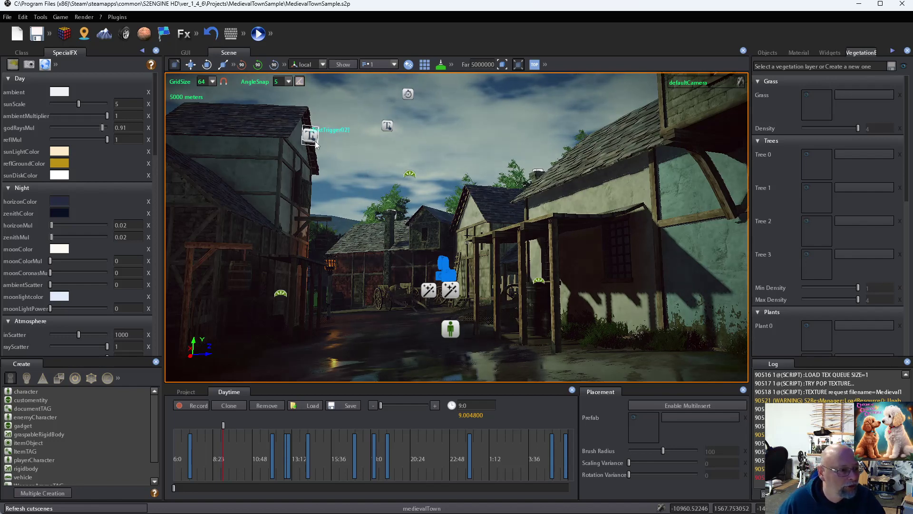
{"action": "left_click", "coordinate": [407, 96]}
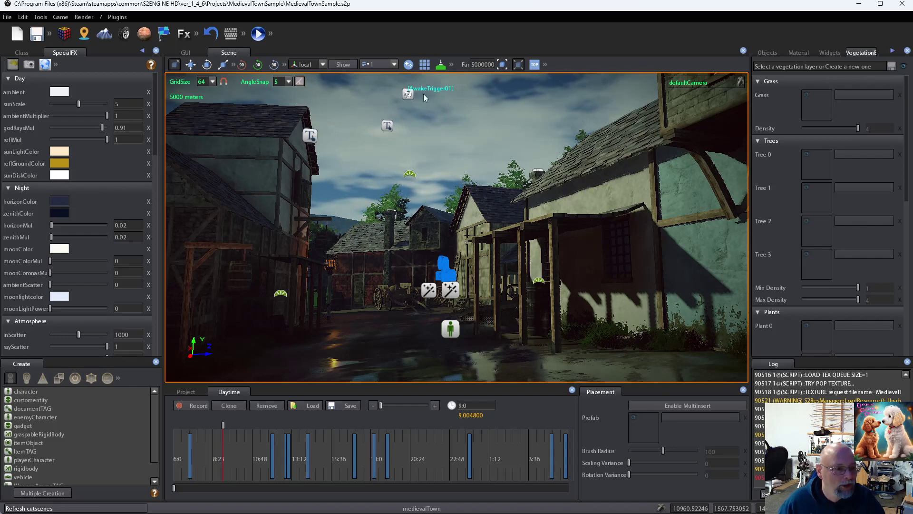
{"action": "left_click", "coordinate": [432, 296]}
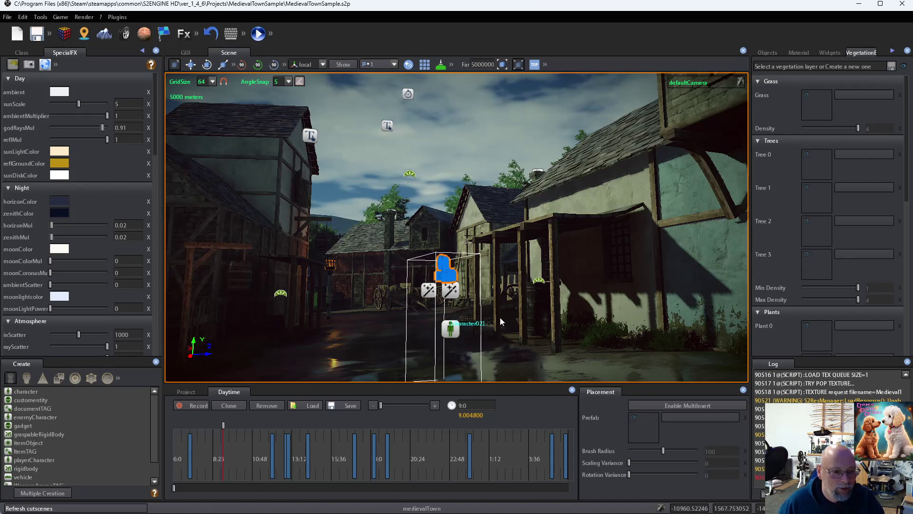
Examine the street's puddle reflections, trees and houses up close, and the whole town with its surrounding terrain from above.
{"action": "scroll", "coordinate": [520, 327], "scroll_direction": "down", "scroll_amount": 4}
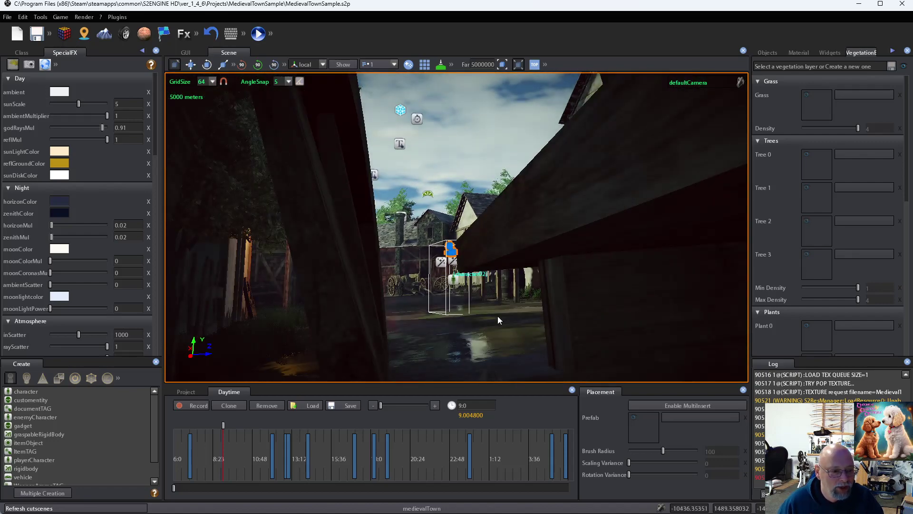
{"action": "scroll", "coordinate": [477, 355], "scroll_direction": "up", "scroll_amount": 3}
{"action": "scroll", "coordinate": [477, 351], "scroll_direction": "up", "scroll_amount": 2}
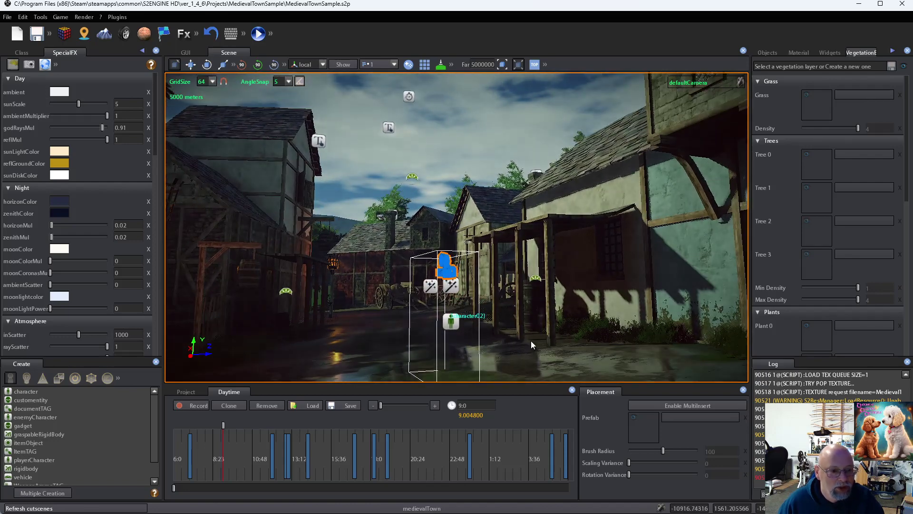
{"action": "scroll", "coordinate": [554, 312], "scroll_direction": "up", "scroll_amount": 5}
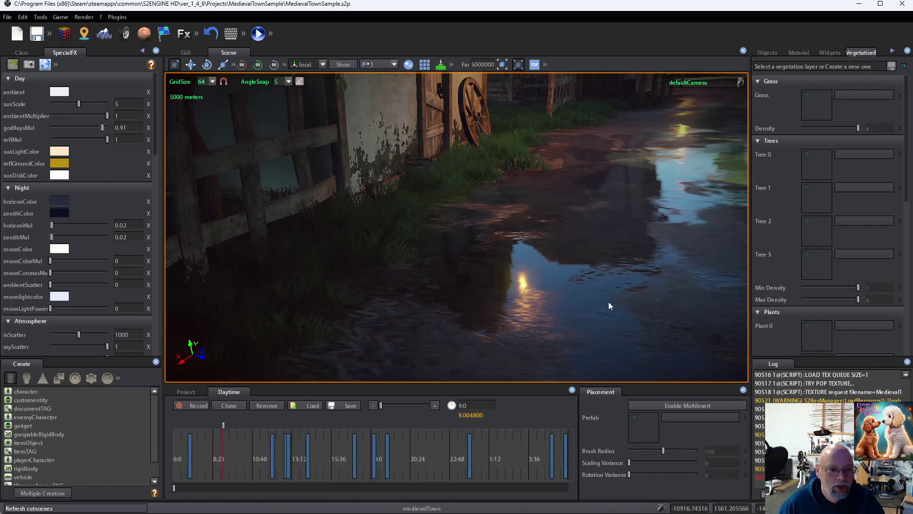
{"action": "scroll", "coordinate": [609, 306], "scroll_direction": "down", "scroll_amount": 2}
{"action": "mouse_move", "coordinate": [609, 303]}
{"action": "right_mouse_down"}
{"action": "mouse_move", "coordinate": [601, 307]}
{"action": "mouse_move", "coordinate": [612, 301]}
{"action": "mouse_move", "coordinate": [598, 295]}
{"action": "mouse_move", "coordinate": [607, 298]}
{"action": "right_mouse_up"}
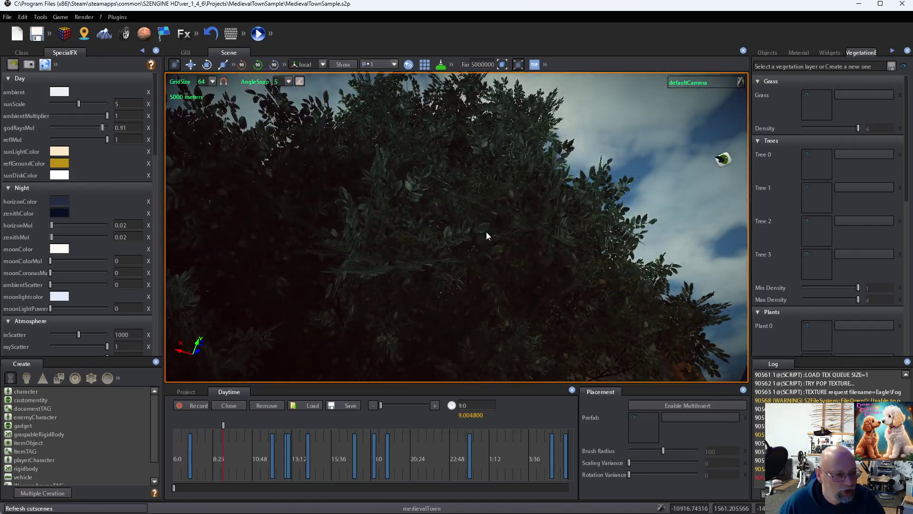
{"action": "right_click_drag", "start_coordinate": [477, 204], "coordinate": [569, 259]}
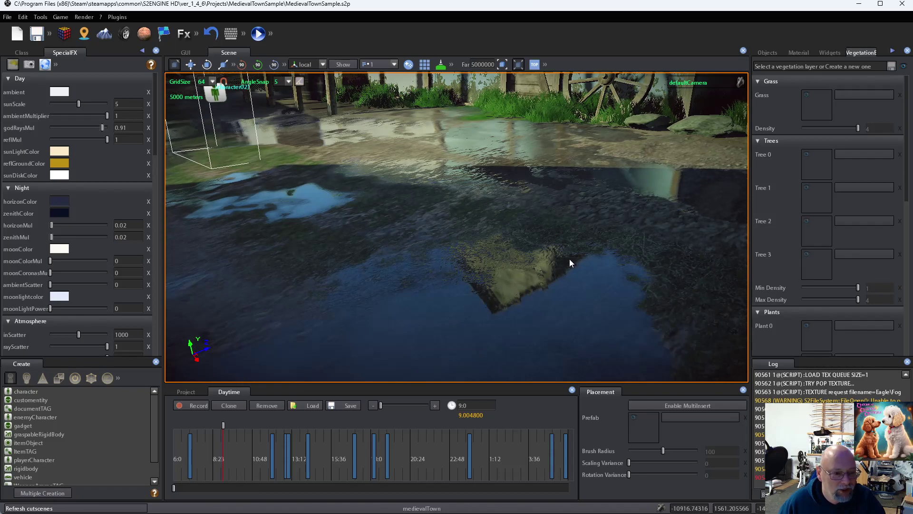
{"action": "right_click_drag", "start_coordinate": [458, 251], "coordinate": [474, 264]}
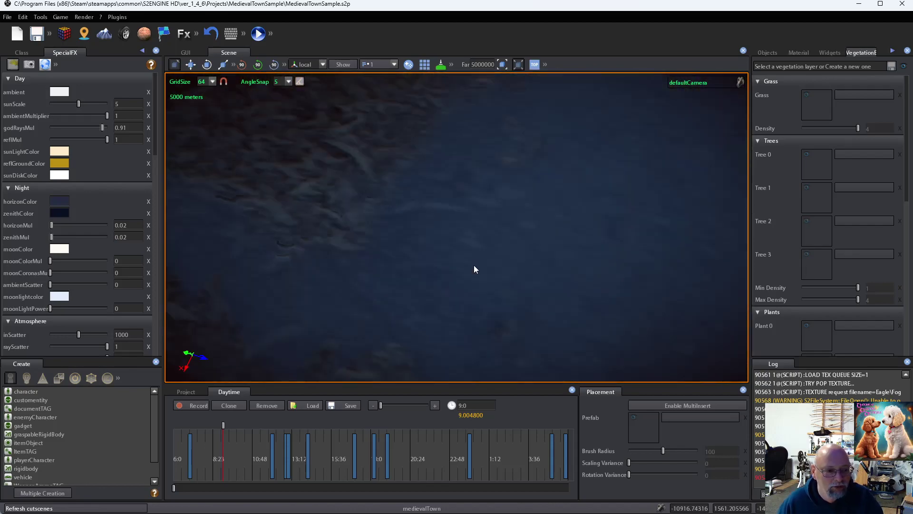
{"action": "scroll", "coordinate": [474, 264], "scroll_direction": "down", "scroll_amount": 6}
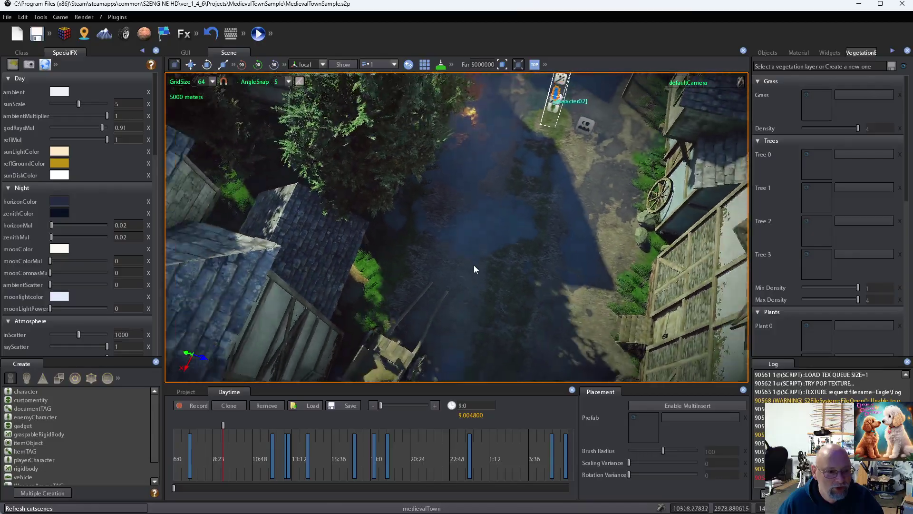
{"action": "scroll", "coordinate": [473, 269], "scroll_direction": "down", "scroll_amount": 6}
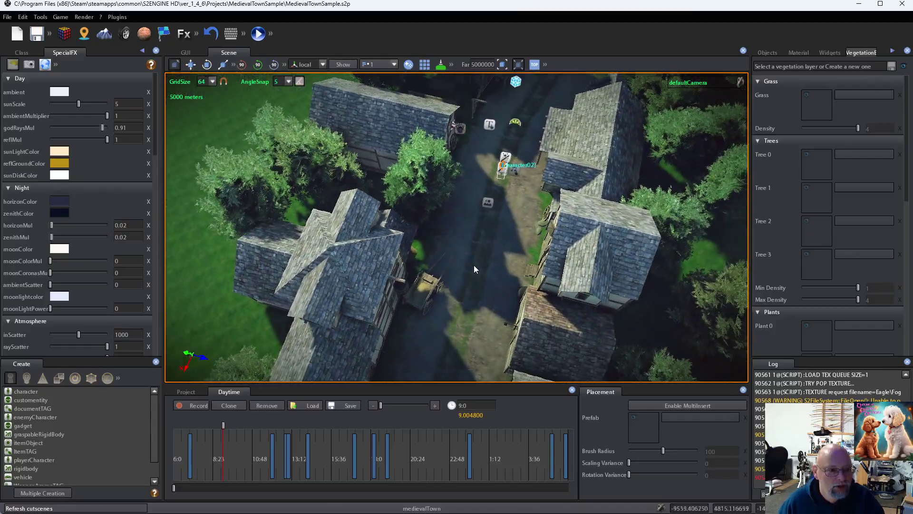
{"action": "scroll", "coordinate": [474, 269], "scroll_direction": "down", "scroll_amount": 5}
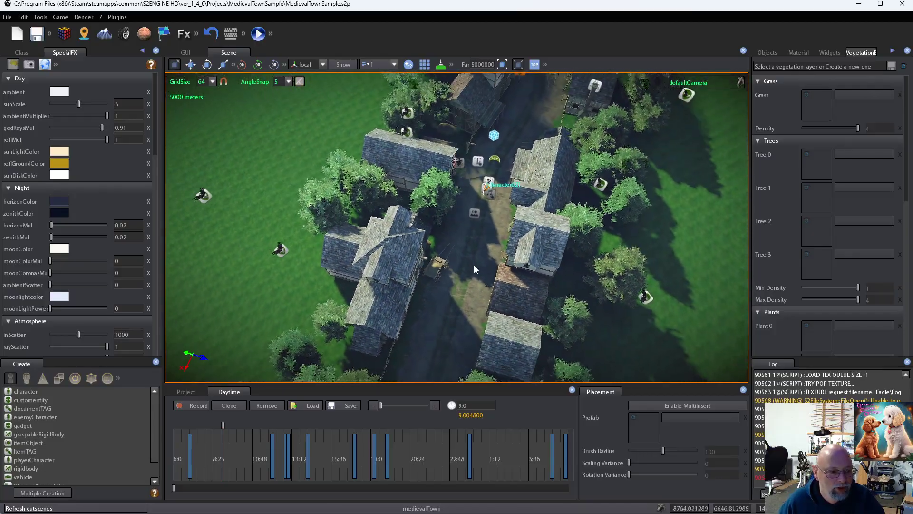
{"action": "scroll", "coordinate": [474, 264], "scroll_direction": "down", "scroll_amount": 8}
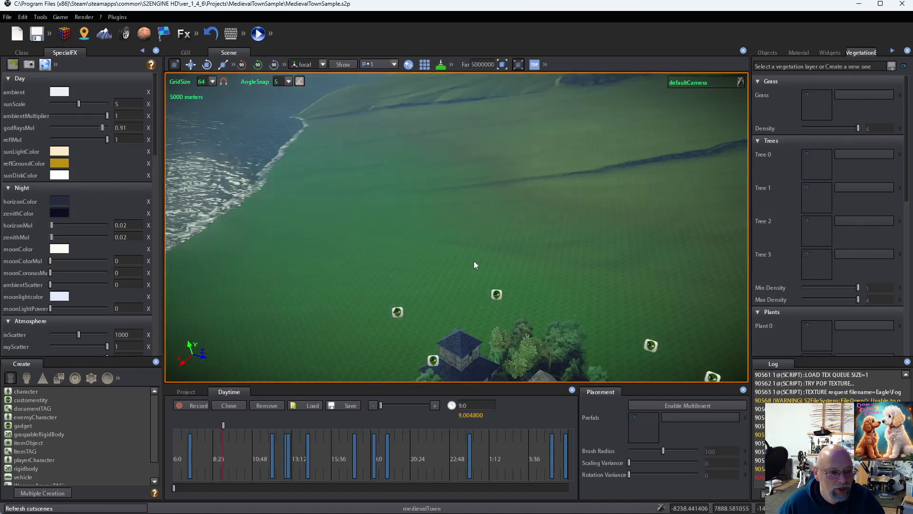
{"action": "mouse_move", "coordinate": [474, 261]}
{"action": "right_mouse_down"}
{"action": "mouse_move", "coordinate": [449, 258]}
{"action": "mouse_move", "coordinate": [486, 259]}
{"action": "mouse_move", "coordinate": [463, 275]}
{"action": "mouse_move", "coordinate": [459, 266]}
{"action": "mouse_move", "coordinate": [474, 260]}
{"action": "right_mouse_up"}
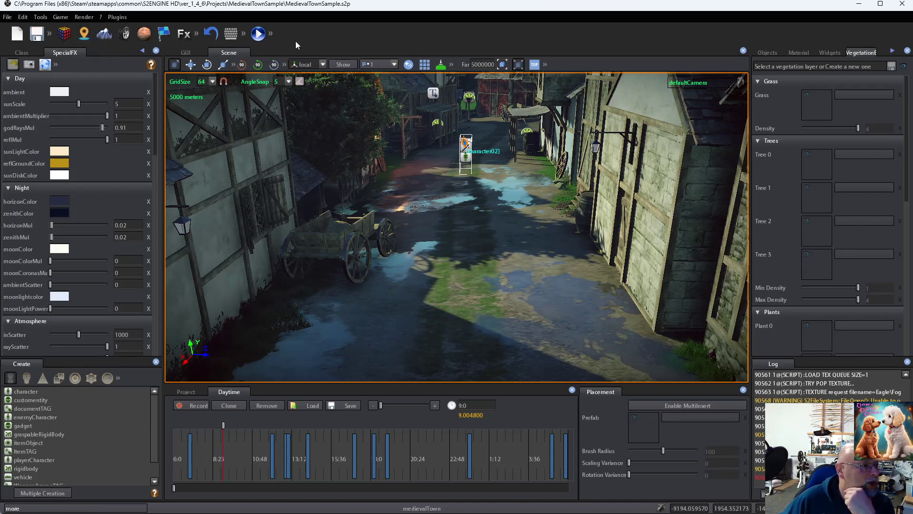
{"action": "left_click", "coordinate": [44, 21]}
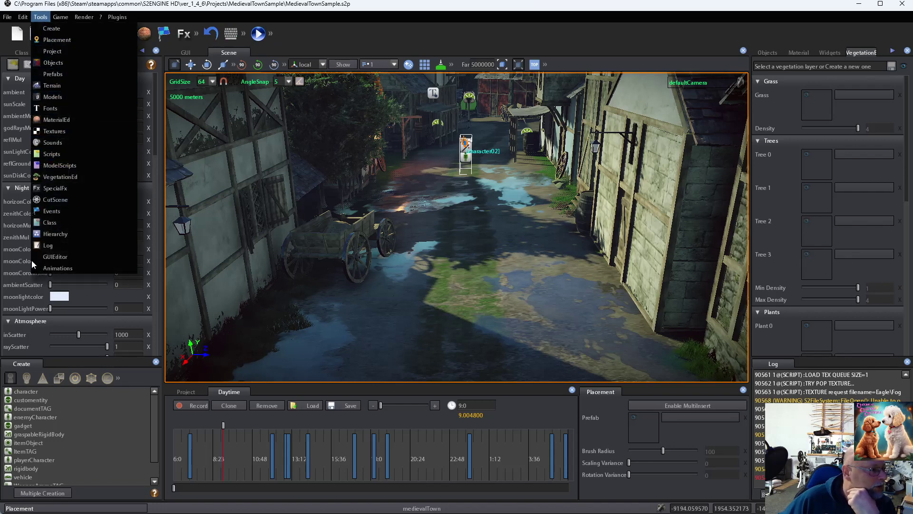
{"action": "left_click", "coordinate": [217, 4]}
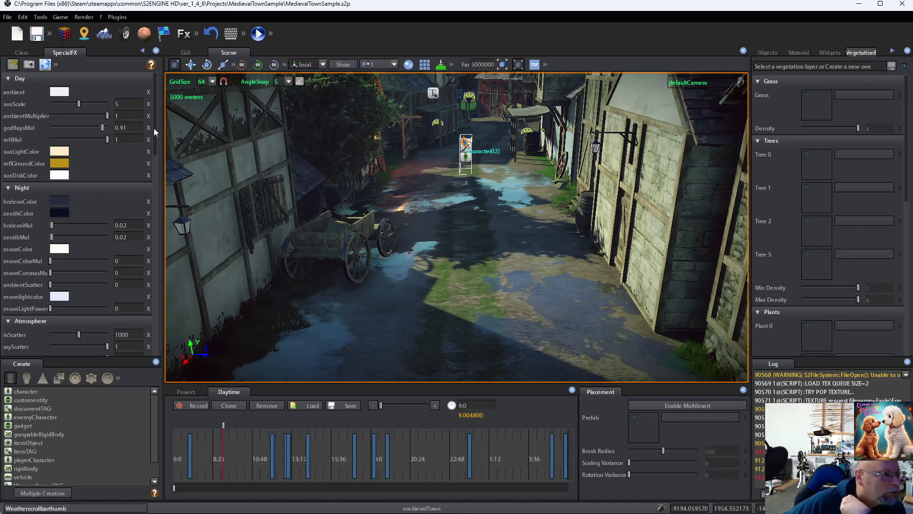
Set the Water section's waterColor in the SpecialFX settings to a dark blue with R 0.16, G 0.3 and B 0.37.
{"action": "scroll", "coordinate": [155, 128], "scroll_direction": "down", "scroll_amount": 2}
{"action": "left_click_drag", "start_coordinate": [156, 128], "coordinate": [77, 316]}
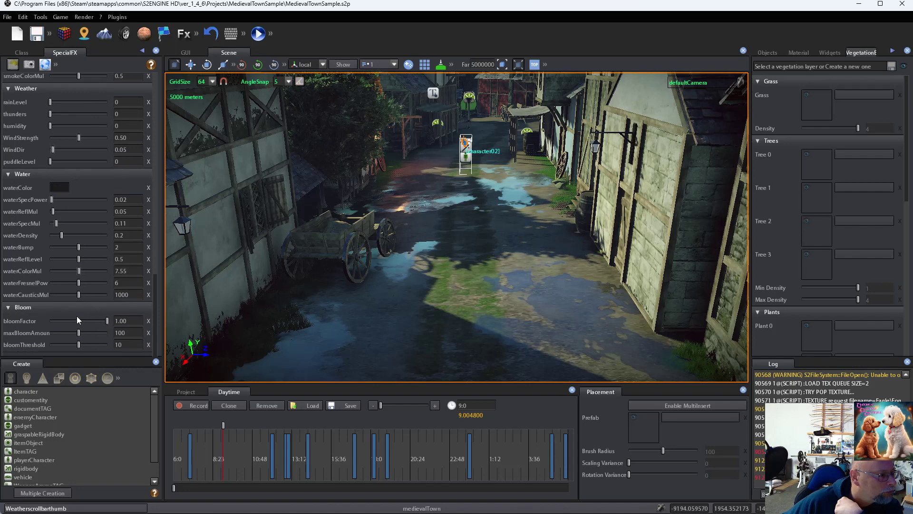
{"action": "left_click", "coordinate": [61, 189]}
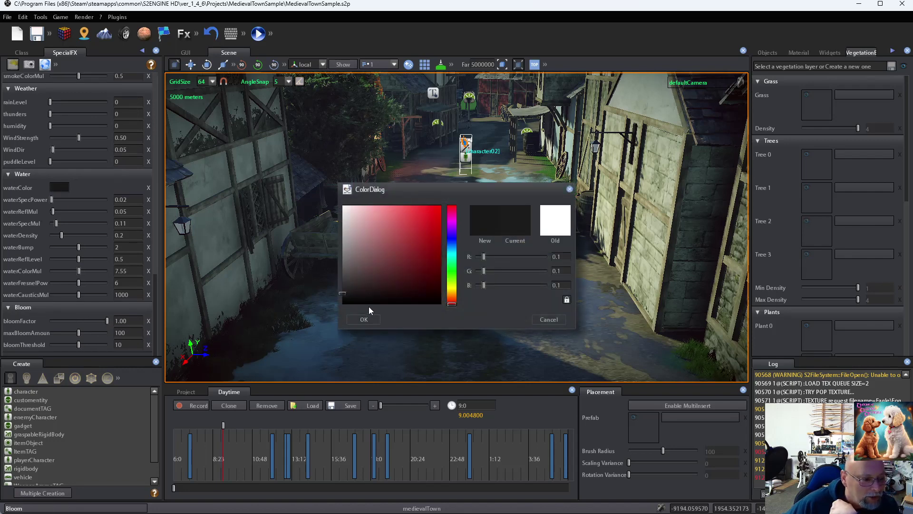
{"action": "left_click", "coordinate": [451, 257]}
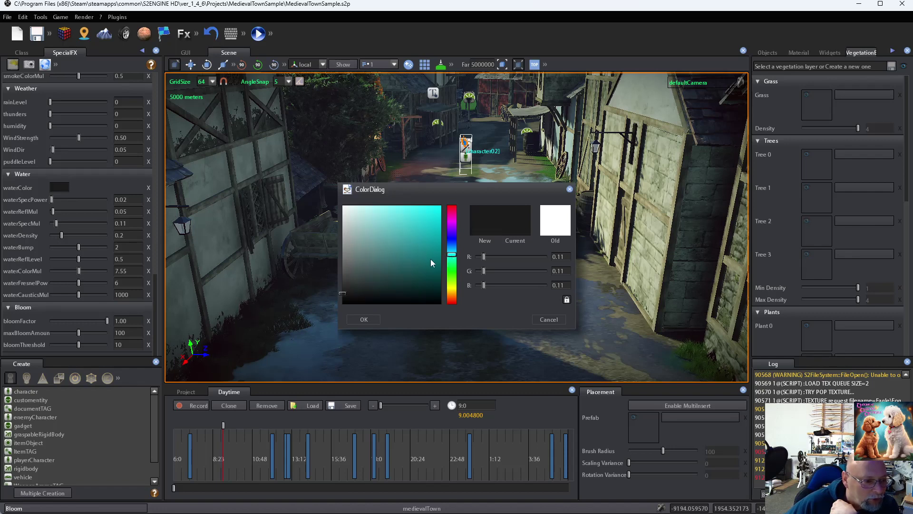
{"action": "left_click_drag", "start_coordinate": [450, 253], "coordinate": [452, 251]}
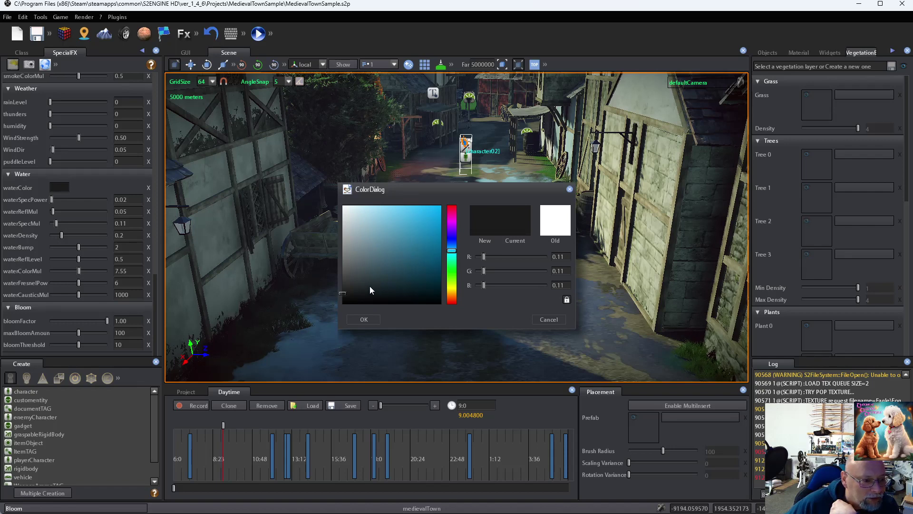
{"action": "left_click", "coordinate": [394, 284]}
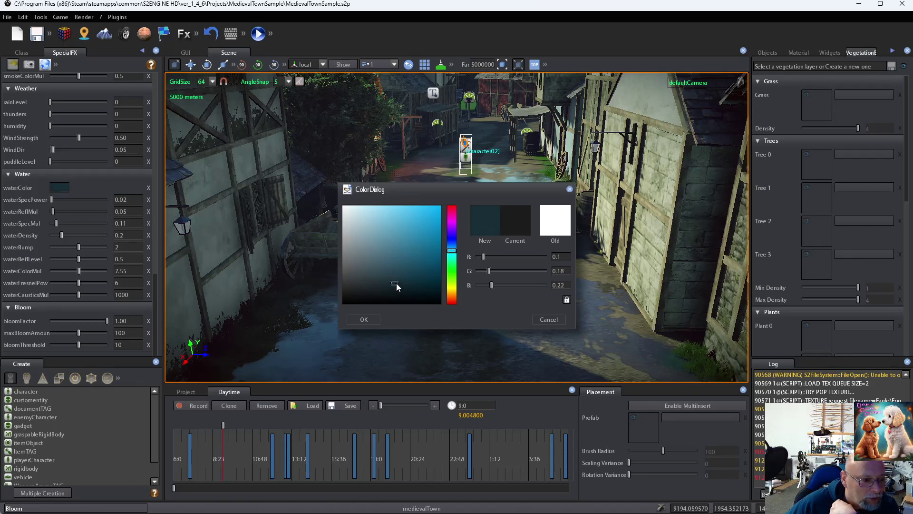
{"action": "left_click", "coordinate": [397, 274]}
{"action": "left_click", "coordinate": [398, 268]}
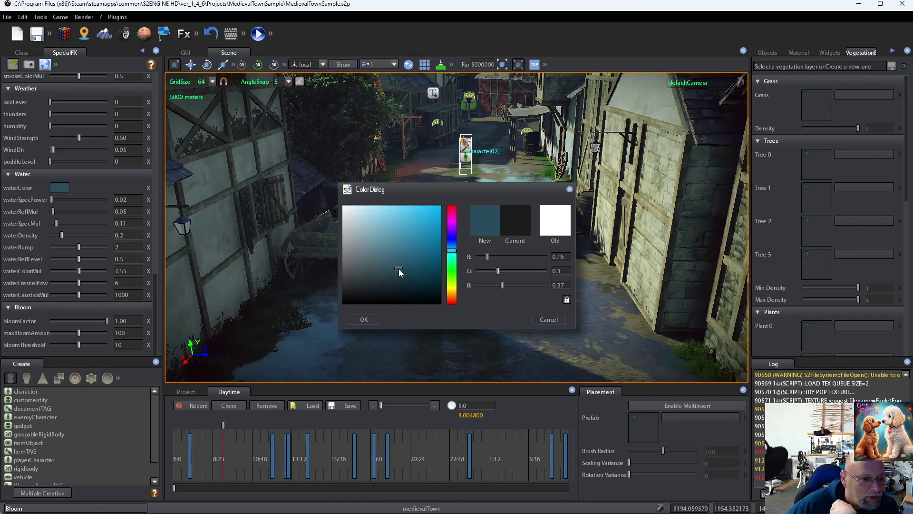
{"action": "left_click", "coordinate": [366, 320]}
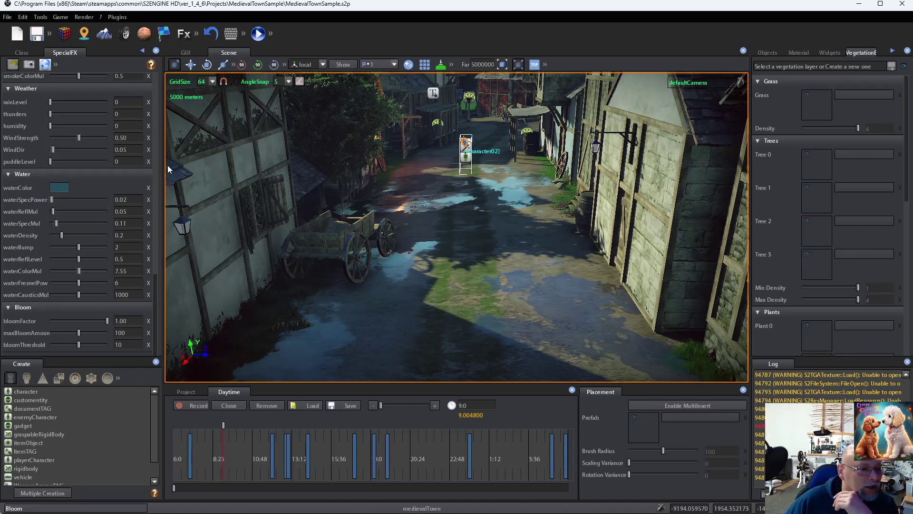
Run the scene in play mode and walk along the town street to check the puddles and lighting.
{"action": "left_click", "coordinate": [258, 34]}
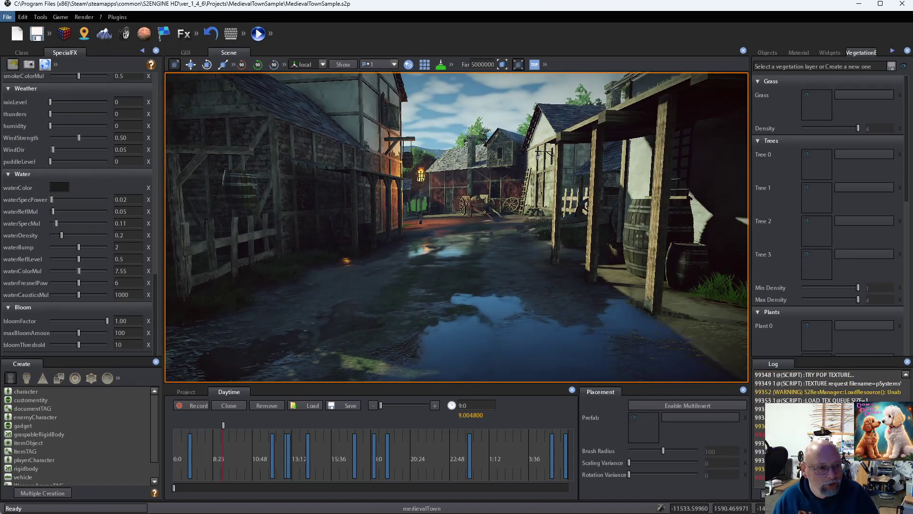
{"action": "key", "text": "w"}
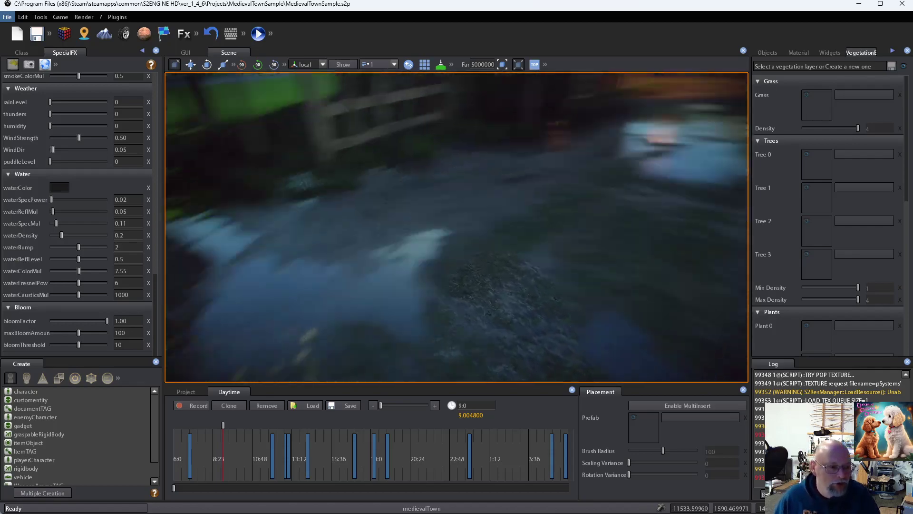
{"action": "key", "text": "w"}
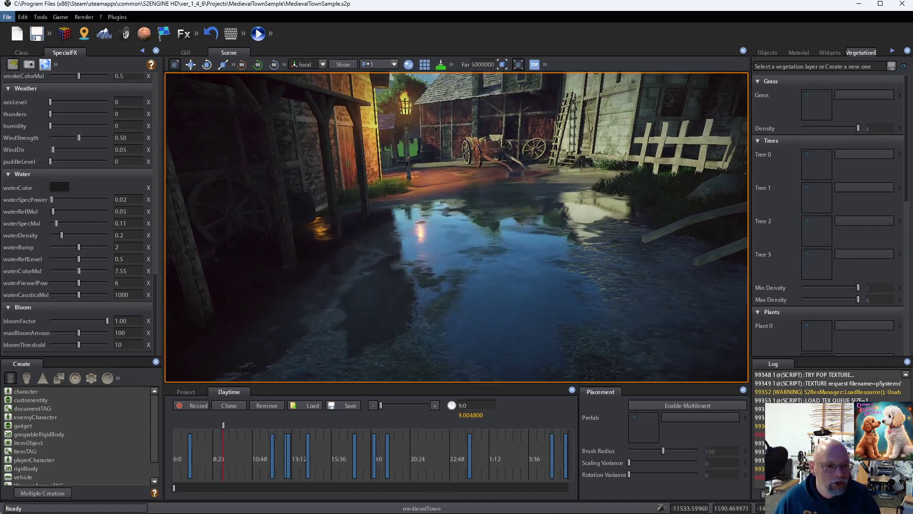
{"action": "key", "text": "w"}
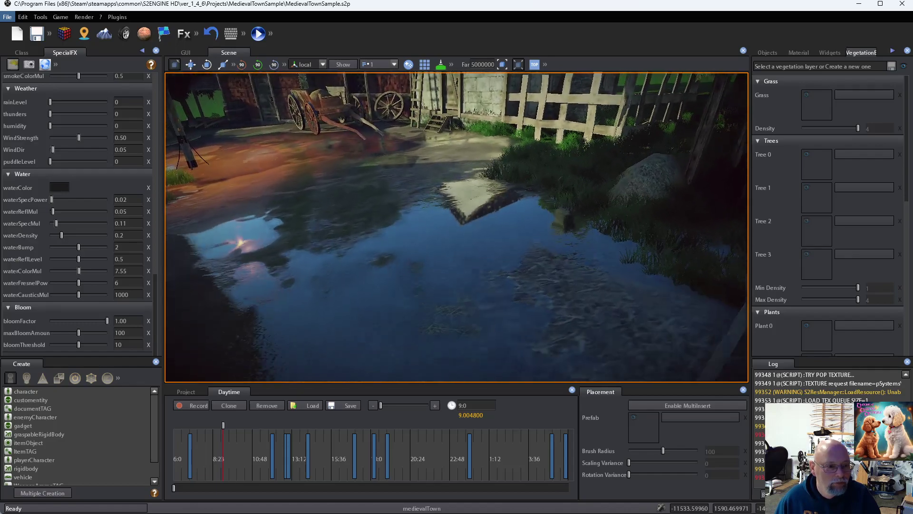
{"action": "key", "text": "w"}
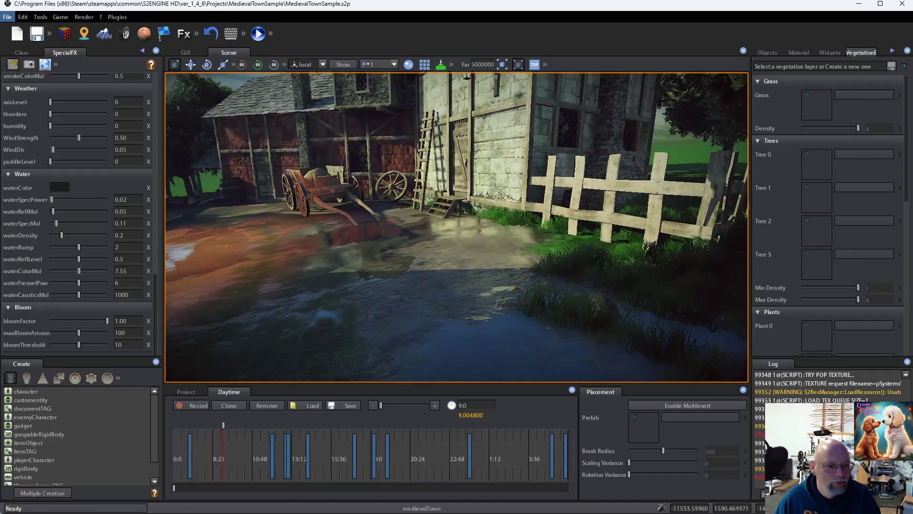
Walk on past the fence, houses and trees in play mode, and end the play session.
{"action": "key", "text": "w"}
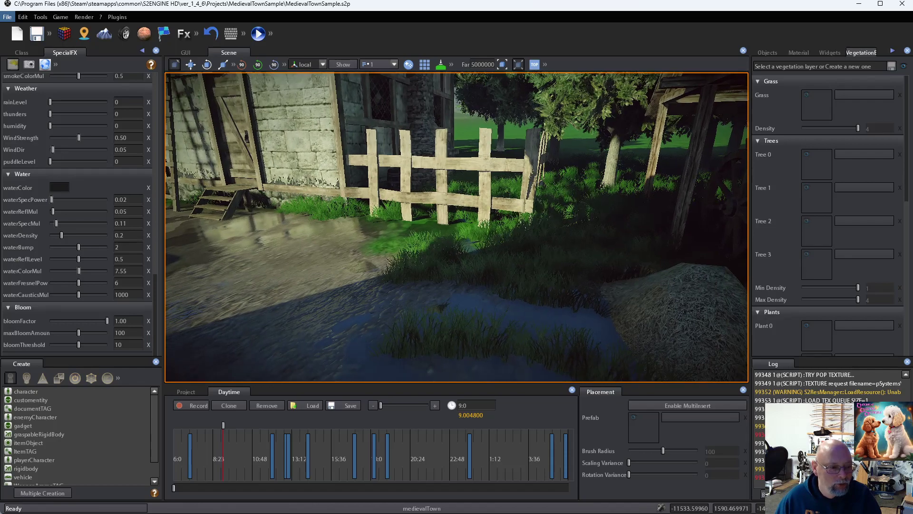
{"action": "key", "text": "w"}
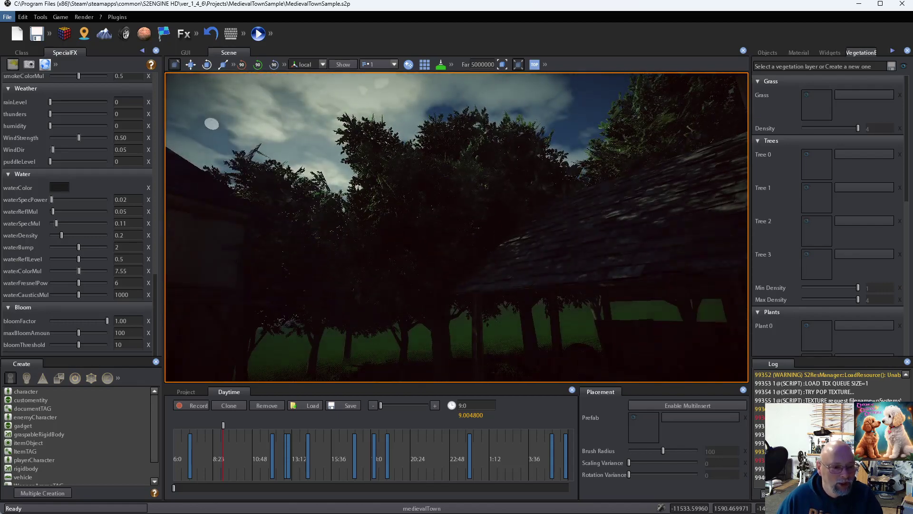
{"action": "key", "text": "Escape"}
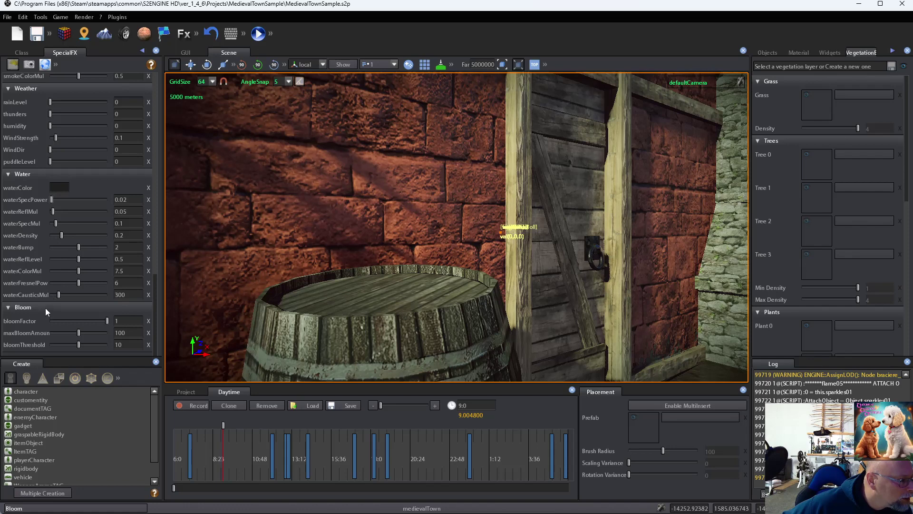
Set the Weather section's puddleLevel to 0.13 and WindStrength to 0.34 in the SpecialFX settings.
{"action": "left_click", "coordinate": [155, 264]}
{"action": "left_click_drag", "start_coordinate": [155, 265], "coordinate": [150, 282]}
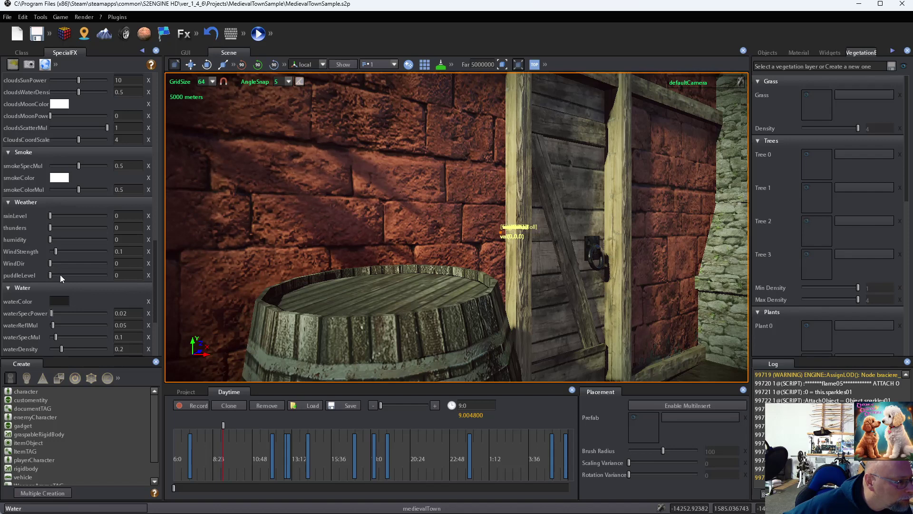
{"action": "left_click_drag", "start_coordinate": [49, 275], "coordinate": [58, 275]}
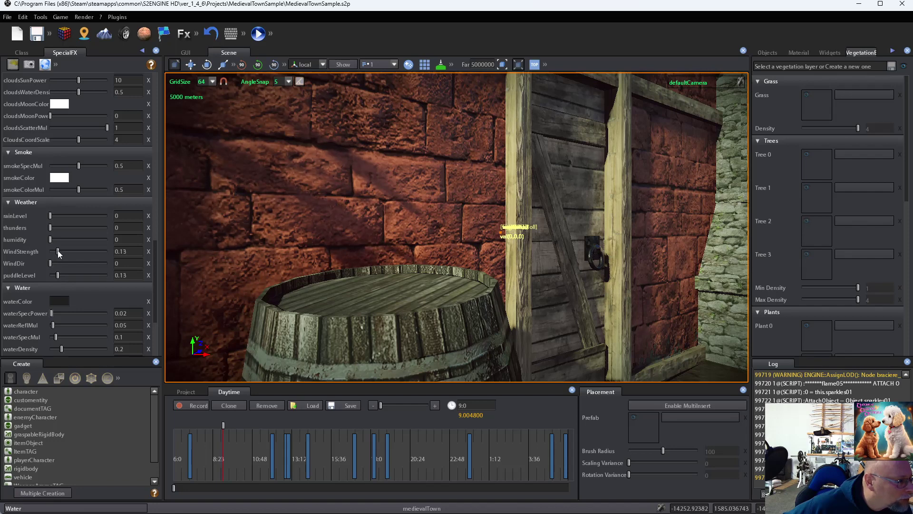
{"action": "left_click_drag", "start_coordinate": [58, 250], "coordinate": [70, 251]}
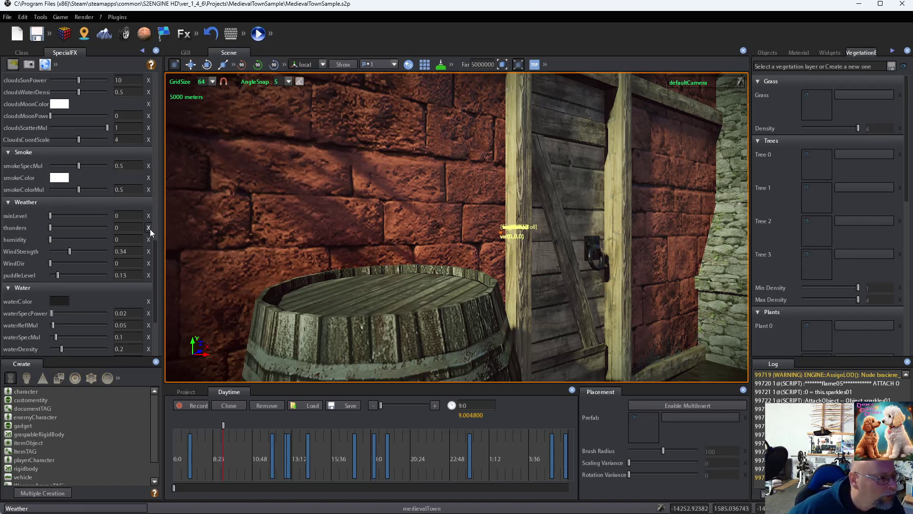
Raise the Day section's sunScale to 5.40 in the SpecialFX settings.
{"action": "scroll", "coordinate": [156, 232], "scroll_direction": "up", "scroll_amount": 8}
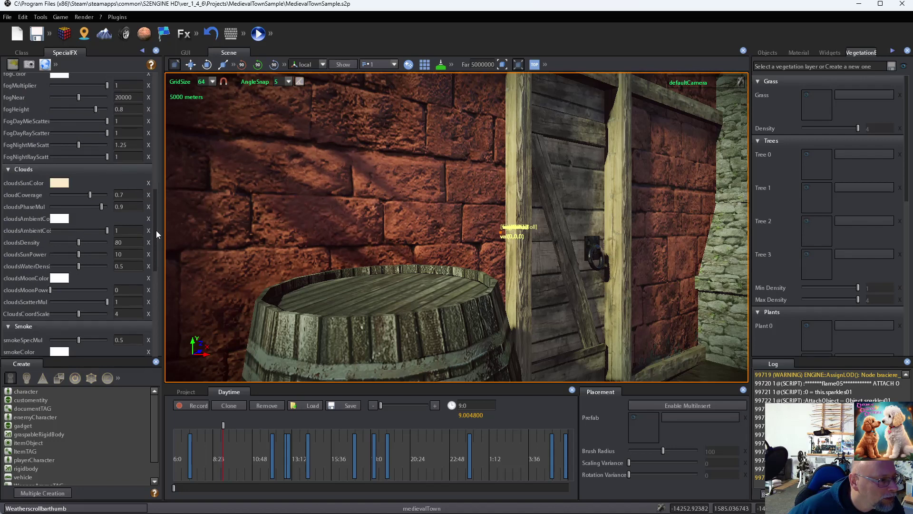
{"action": "left_click_drag", "start_coordinate": [158, 218], "coordinate": [170, 99]}
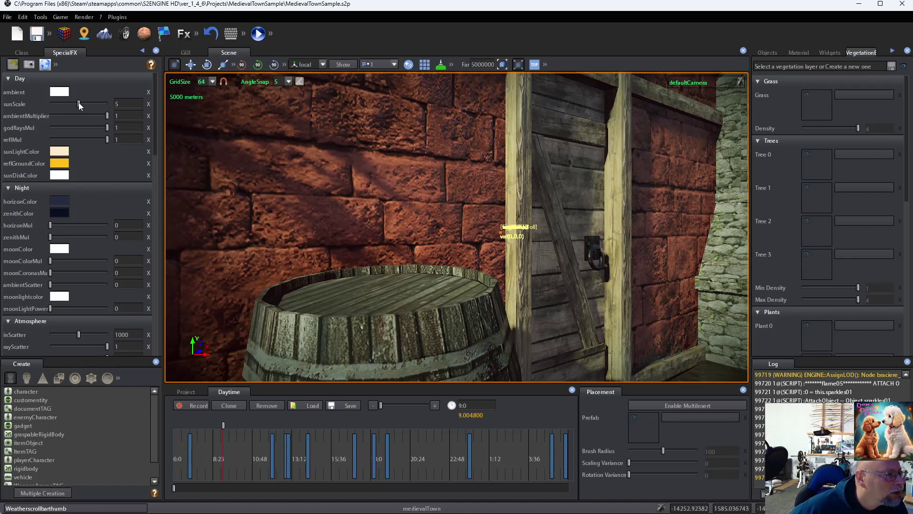
{"action": "left_click_drag", "start_coordinate": [79, 101], "coordinate": [81, 102]}
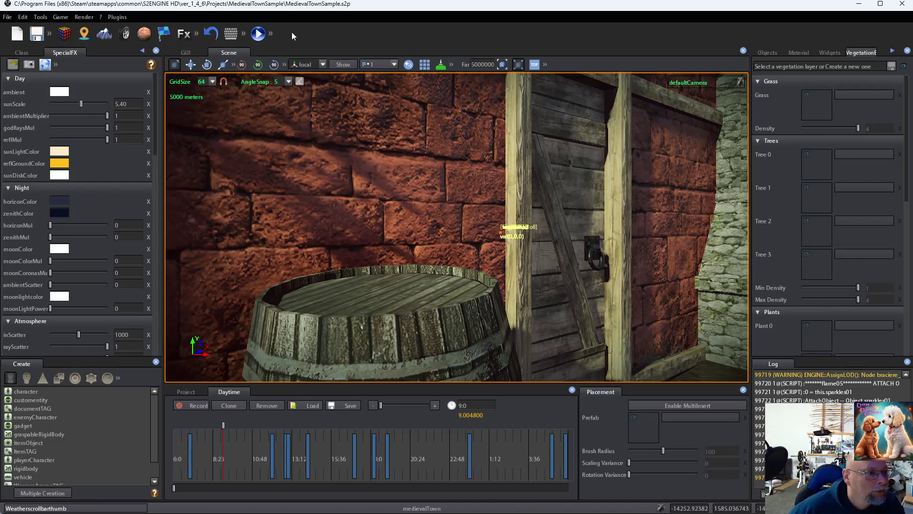
Run the scene in play mode, inspect the trees and grass around the town and the open fields beyond, and stop playing.
{"action": "left_click", "coordinate": [258, 34]}
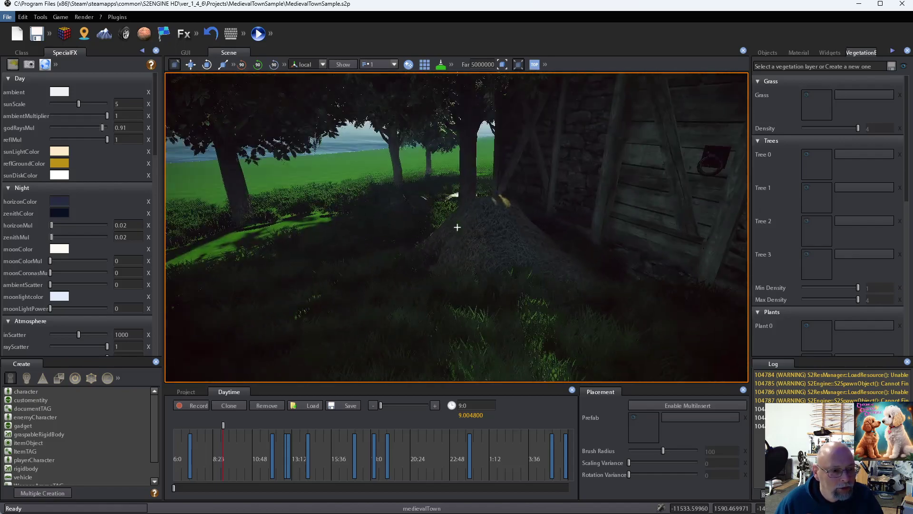
{"action": "right_click_drag", "start_coordinate": [457, 227], "coordinate": [457, 227]}
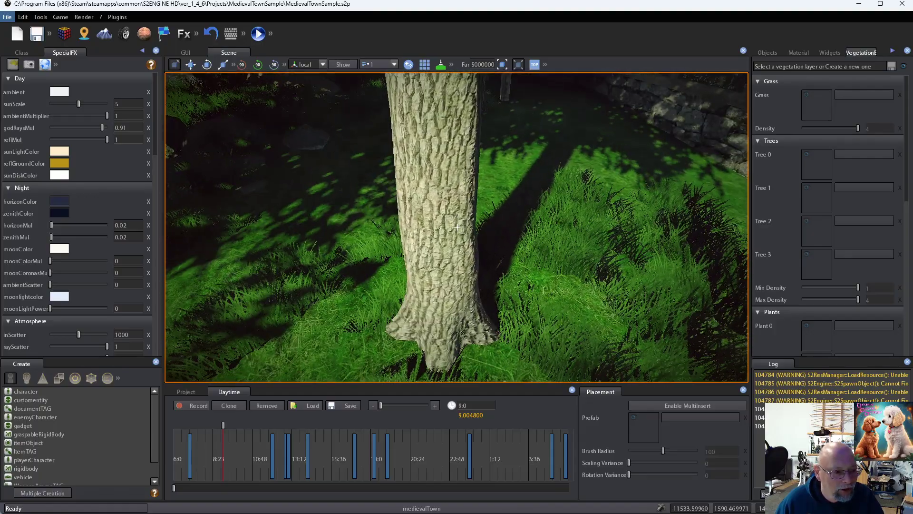
{"action": "right_click_drag", "start_coordinate": [457, 227], "coordinate": [523, 223]}
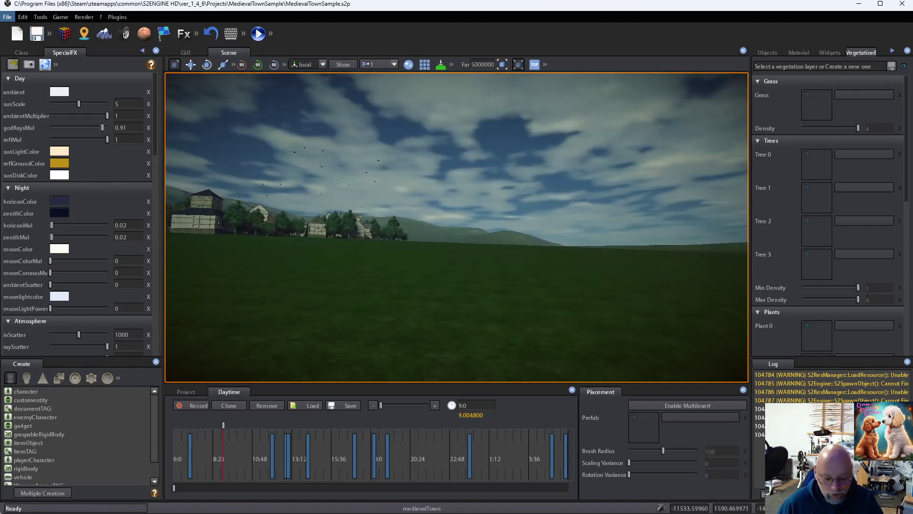
{"action": "key", "text": "Escape"}
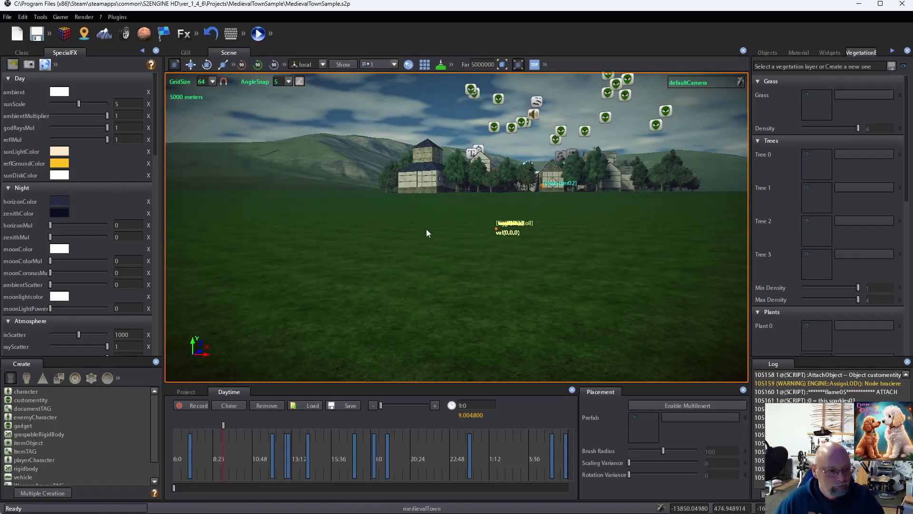
Frame the grassy hillside at the end of the dirt track and add a new empty river to the terrain's rivers list.
{"action": "right_click_drag", "start_coordinate": [426, 229], "coordinate": [547, 208]}
{"action": "key", "text": "w"}
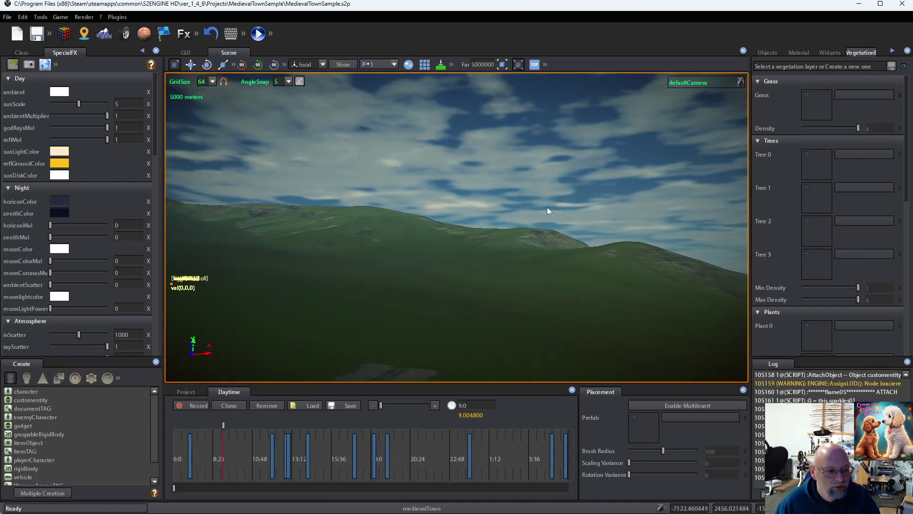
{"action": "mouse_move", "coordinate": [547, 207]}
{"action": "right_mouse_down"}
{"action": "mouse_move", "coordinate": [541, 216]}
{"action": "mouse_move", "coordinate": [546, 209]}
{"action": "right_mouse_up"}
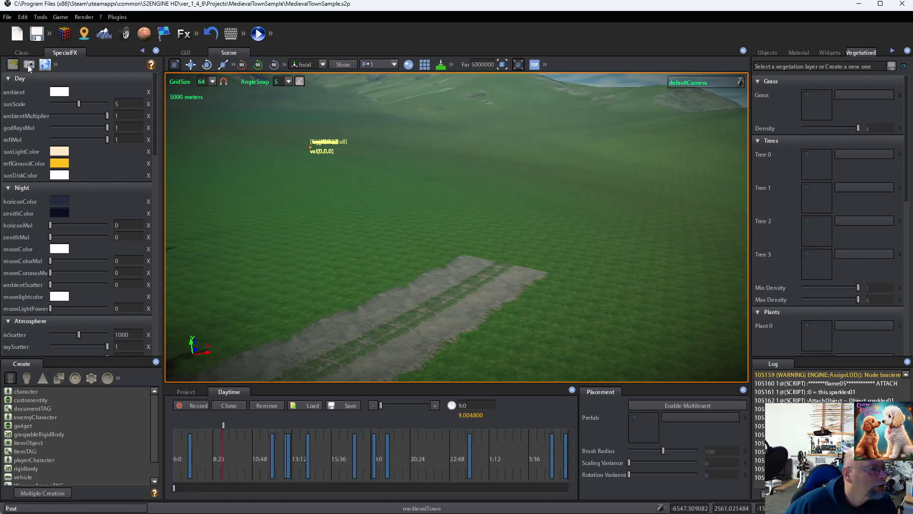
{"action": "left_click", "coordinate": [102, 34]}
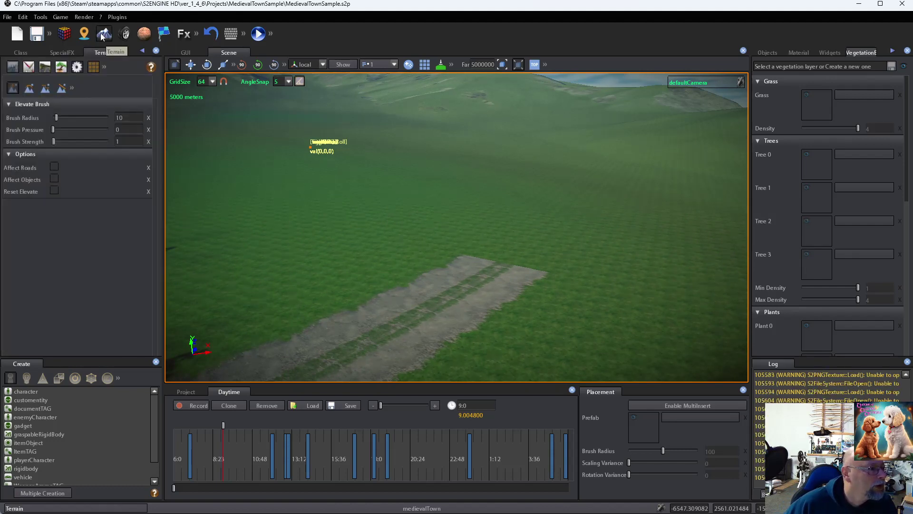
{"action": "left_click", "coordinate": [44, 70]}
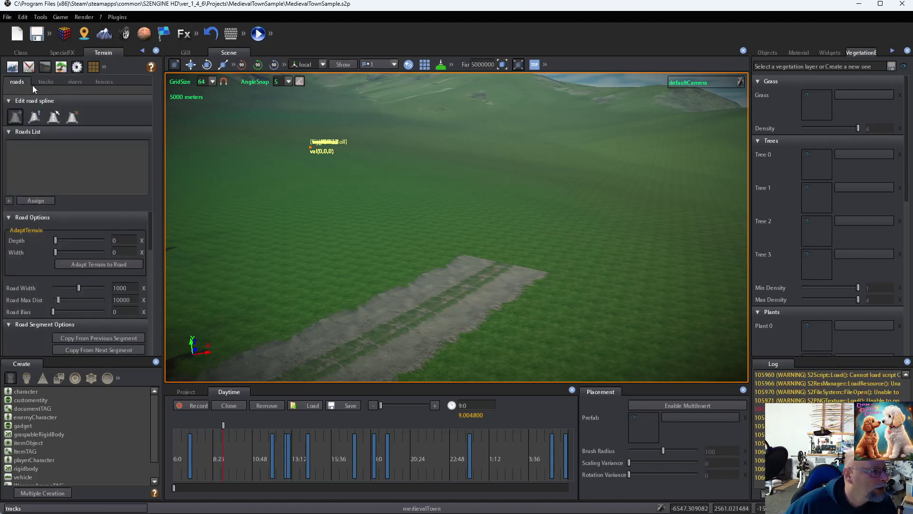
{"action": "left_click", "coordinate": [41, 80]}
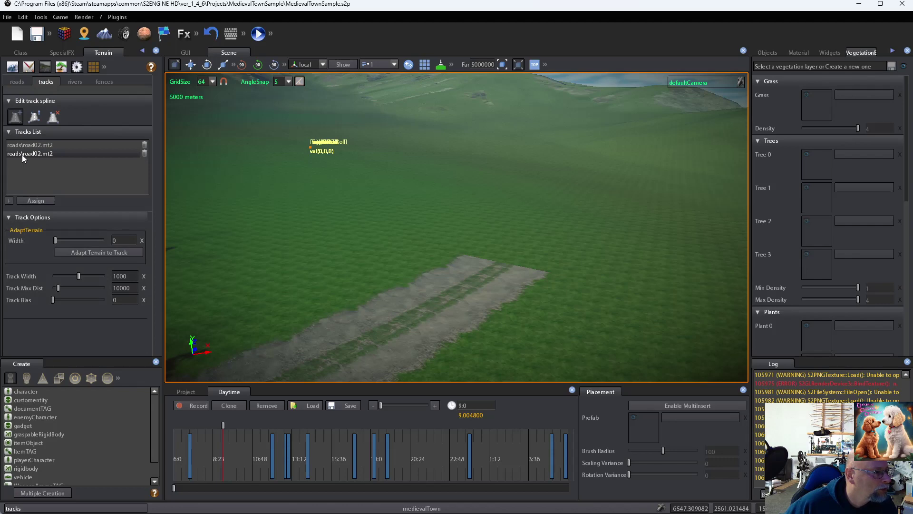
{"action": "left_click", "coordinate": [70, 83]}
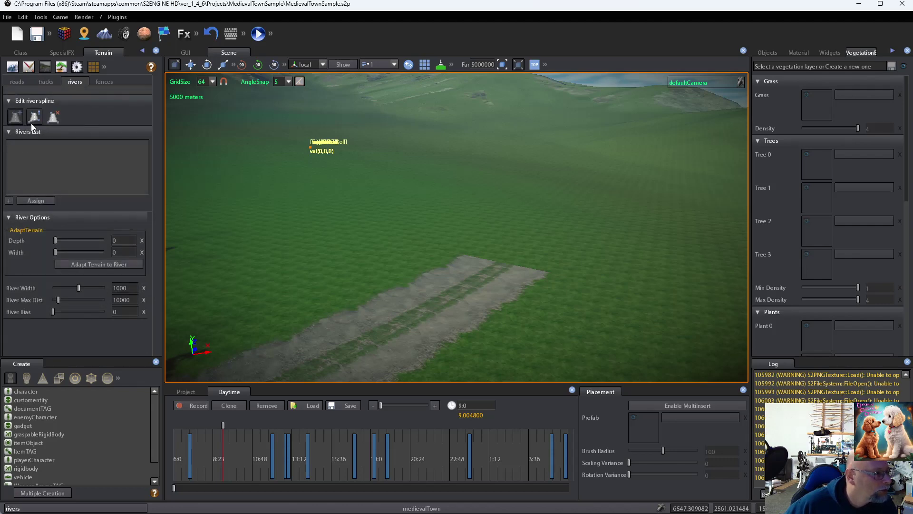
{"action": "left_click", "coordinate": [9, 200]}
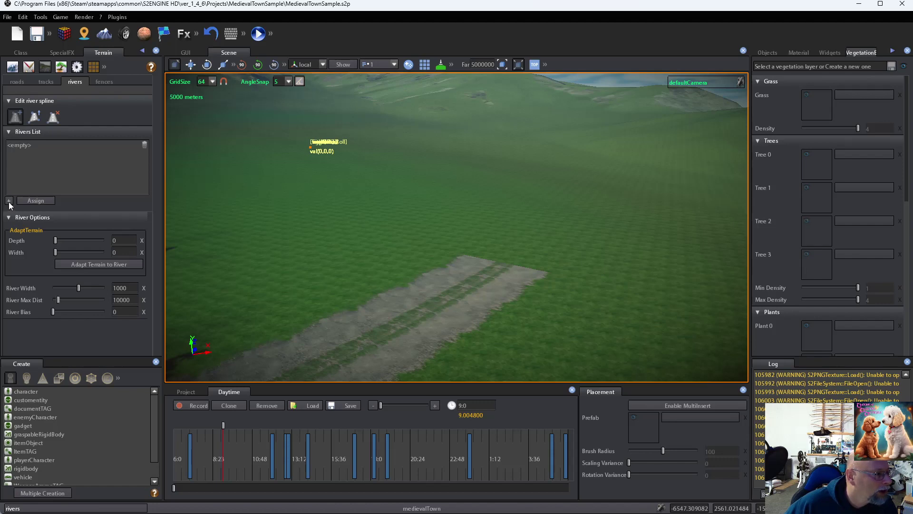
Assign the riverFlow01.mt2 material from the roads folder to the empty river entry.
{"action": "left_click", "coordinate": [15, 146]}
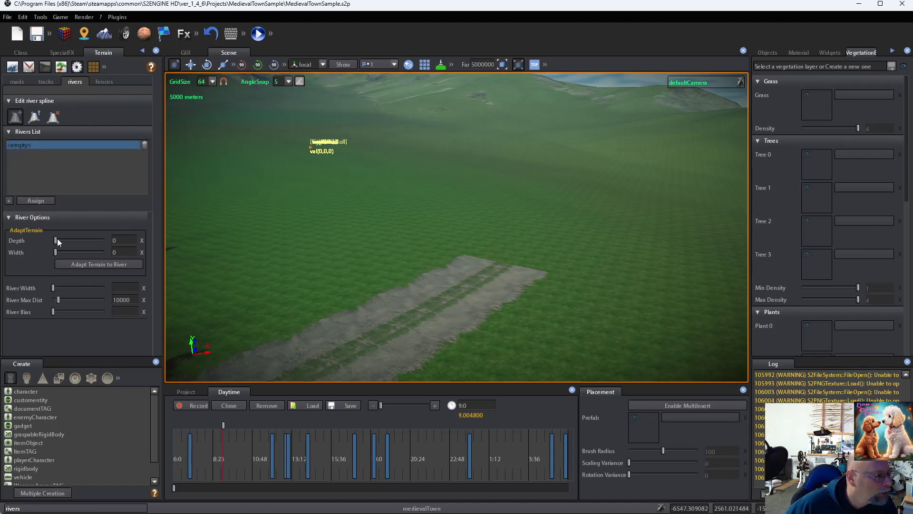
{"action": "left_click", "coordinate": [38, 201]}
{"action": "left_click", "coordinate": [153, 149]}
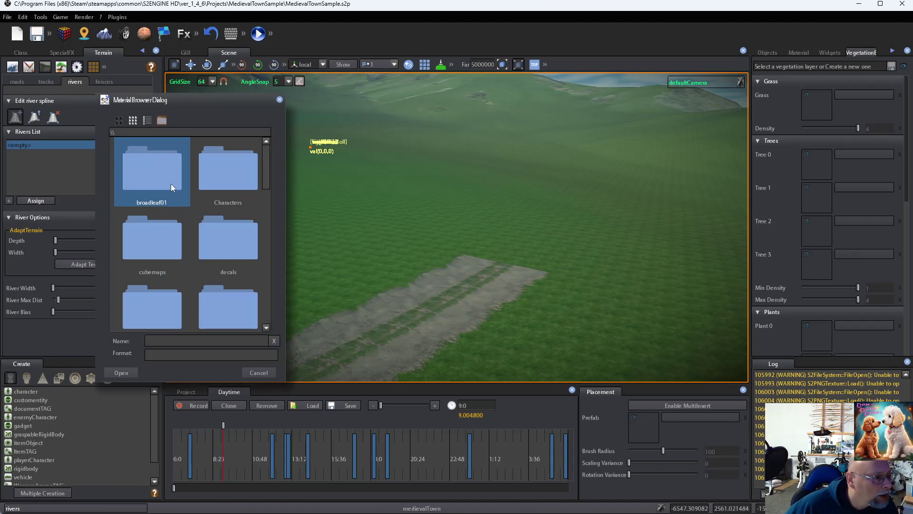
{"action": "scroll", "coordinate": [180, 211], "scroll_direction": "down", "scroll_amount": 2}
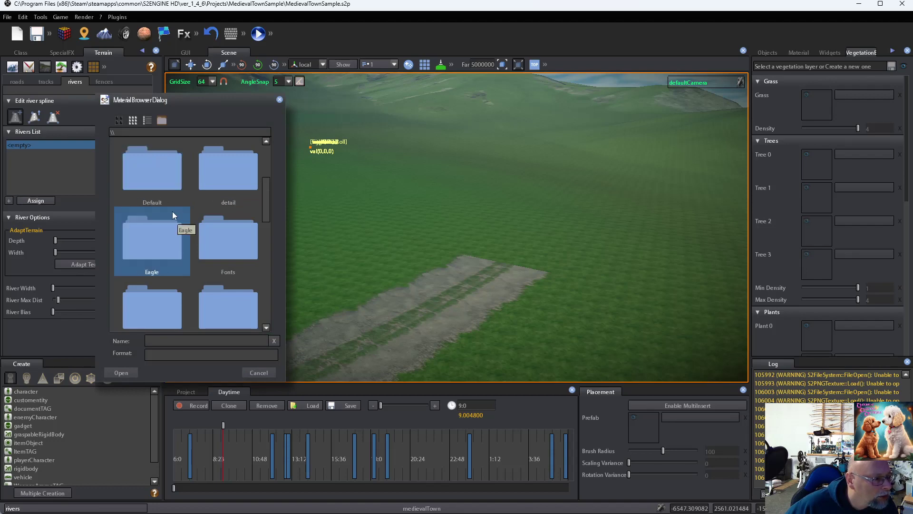
{"action": "scroll", "coordinate": [173, 213], "scroll_direction": "down", "scroll_amount": 2}
{"action": "scroll", "coordinate": [172, 212], "scroll_direction": "down", "scroll_amount": 2}
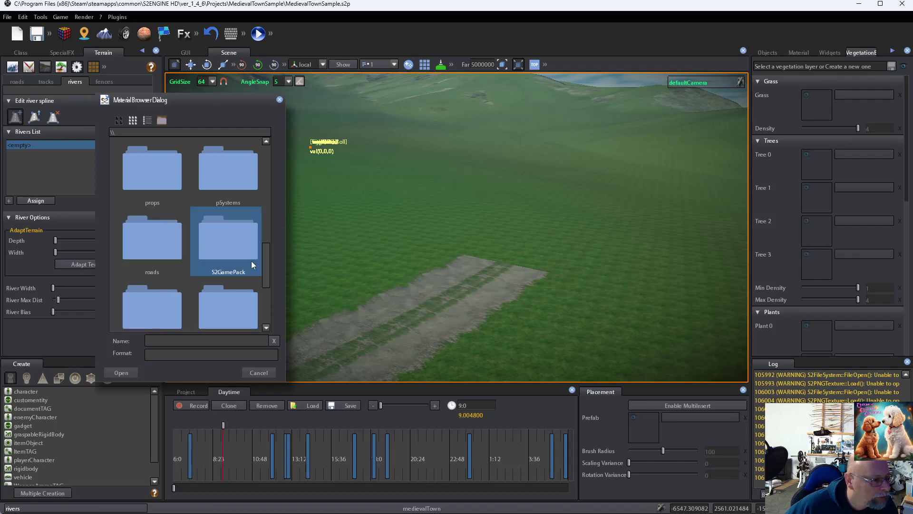
{"action": "scroll", "coordinate": [251, 261], "scroll_direction": "down", "scroll_amount": 2}
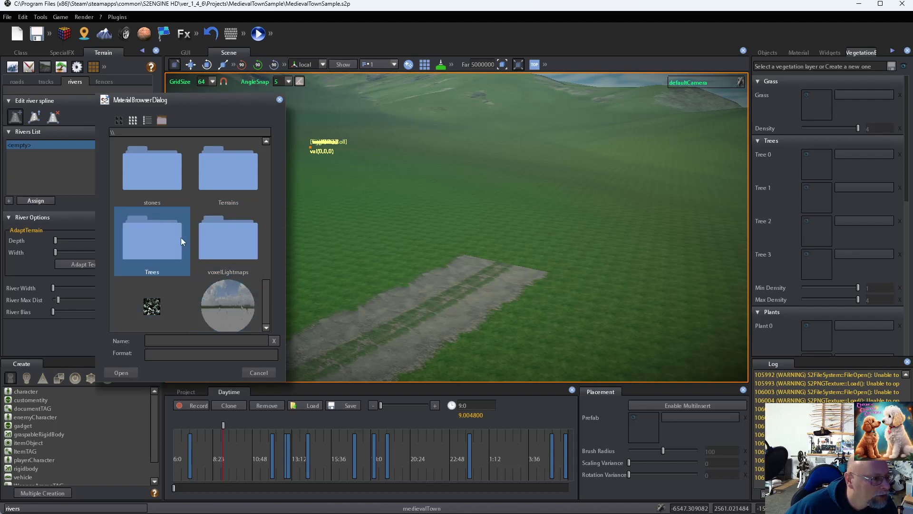
{"action": "scroll", "coordinate": [173, 220], "scroll_direction": "up", "scroll_amount": 2}
{"action": "double_click", "coordinate": [154, 235]}
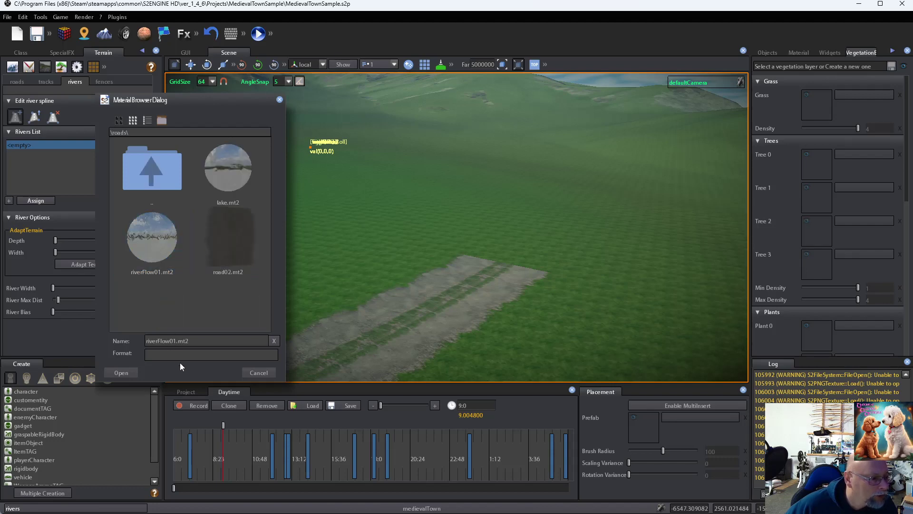
{"action": "left_click", "coordinate": [121, 372]}
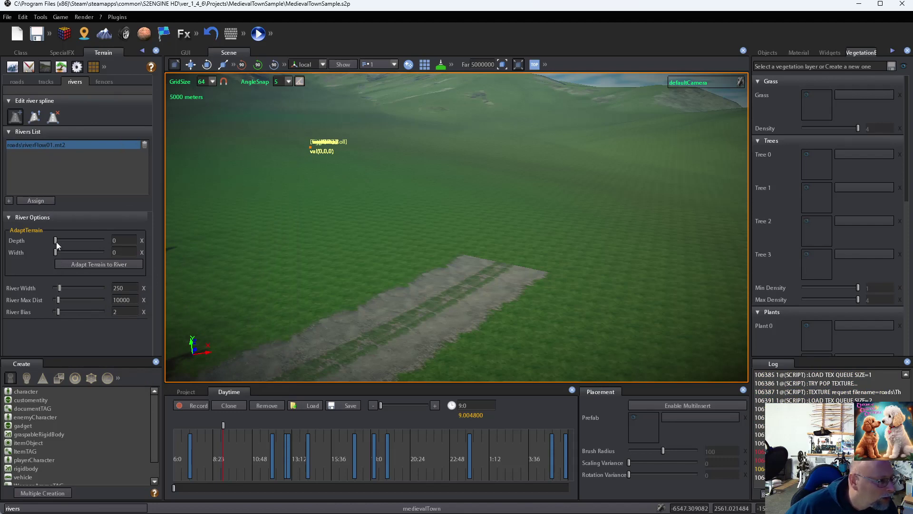
Set the river's terrain depth to 58.82, terrain width to 127.45 and River Max Dist to 15000, and place its first point beyond the dirt track.
{"action": "left_click_drag", "start_coordinate": [56, 242], "coordinate": [61, 253]}
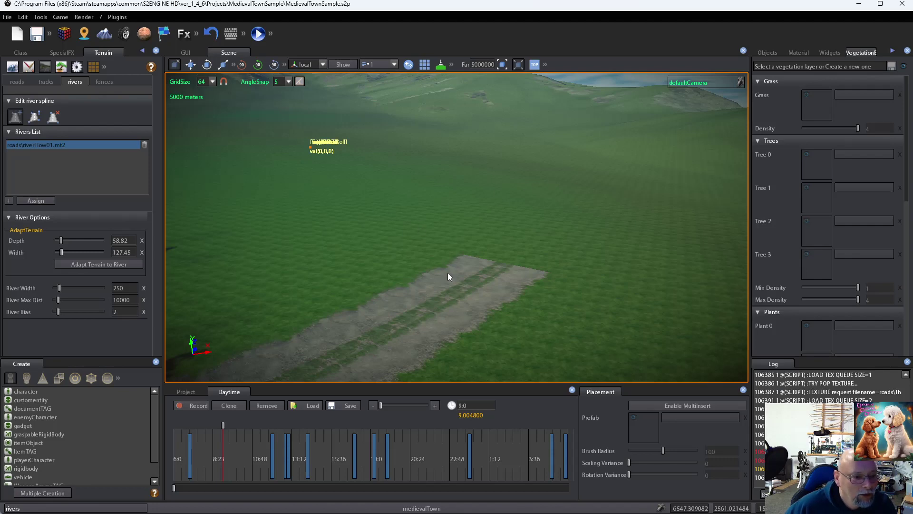
{"action": "left_click", "coordinate": [494, 230]}
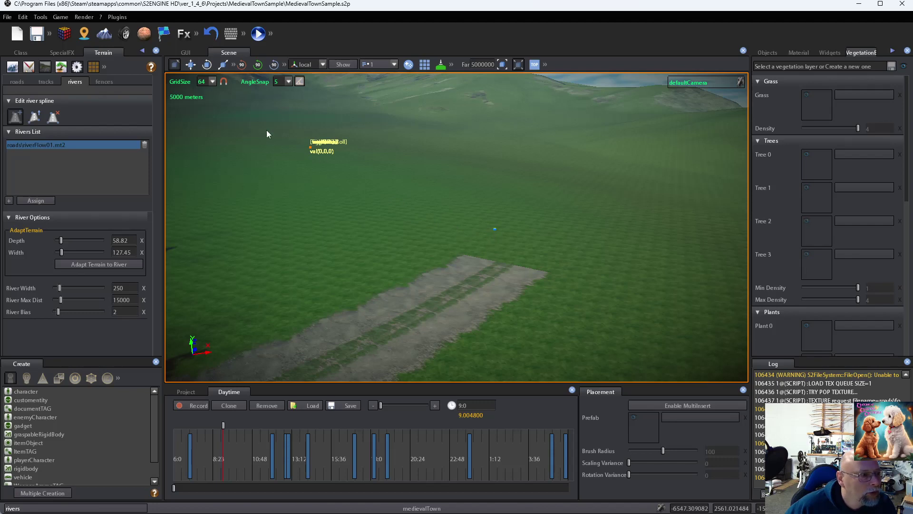
Extend the river from its first point across the hillside, and bend its spline near the start and around the middle.
{"action": "left_click", "coordinate": [191, 64]}
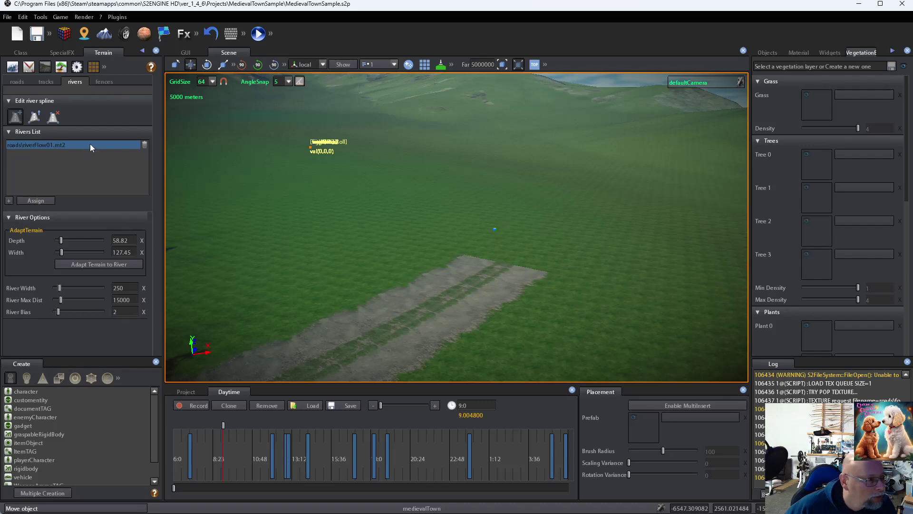
{"action": "left_click", "coordinate": [175, 65]}
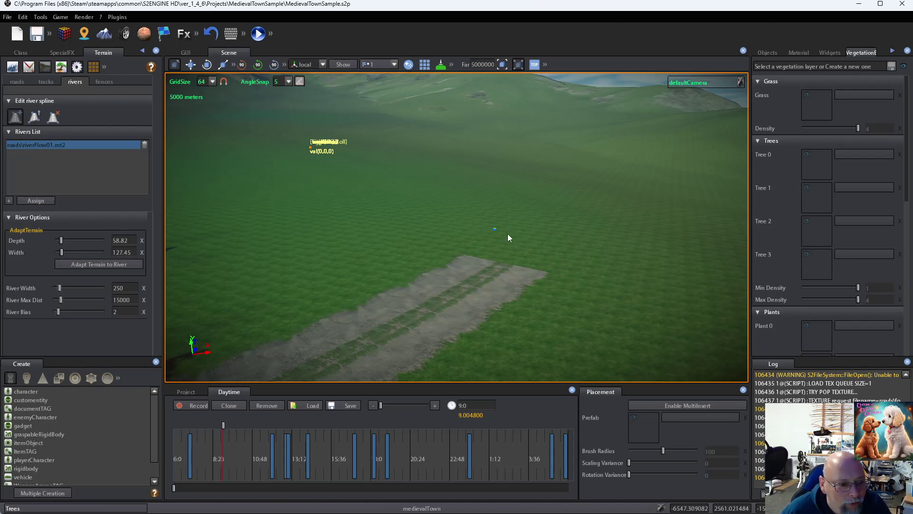
{"action": "left_click", "coordinate": [191, 66]}
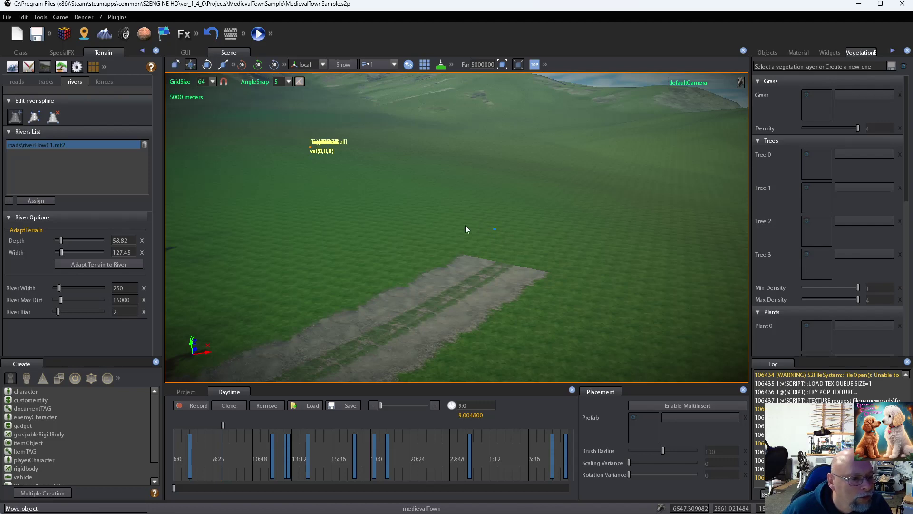
{"action": "left_click", "coordinate": [495, 229]}
{"action": "left_click_drag", "start_coordinate": [495, 228], "coordinate": [267, 151]}
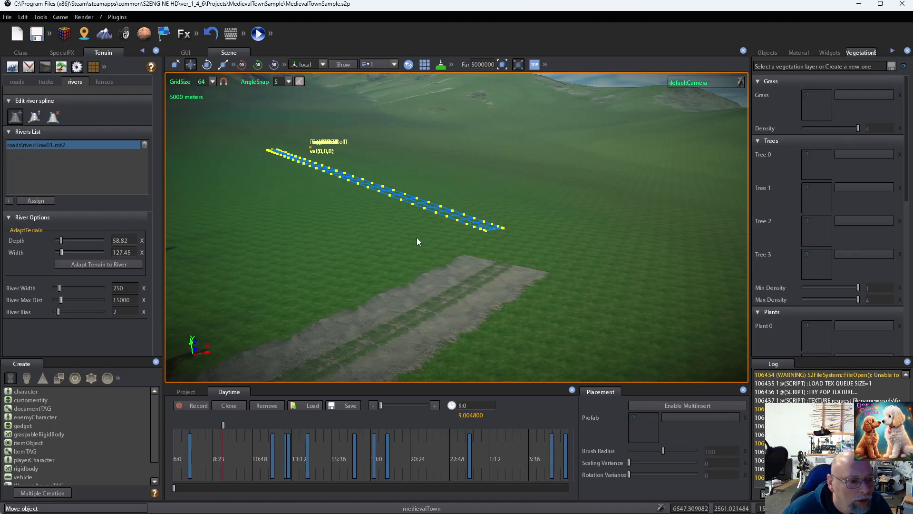
{"action": "left_click_drag", "start_coordinate": [485, 232], "coordinate": [464, 233]}
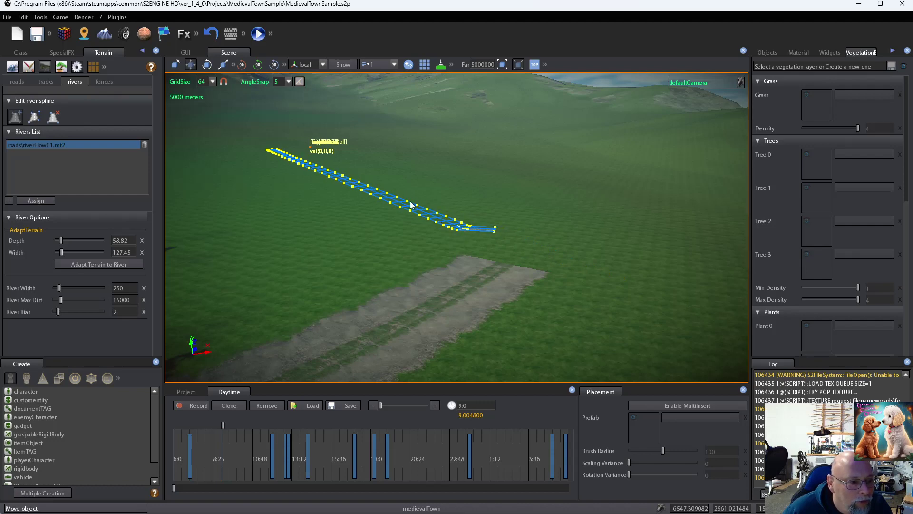
{"action": "left_click_drag", "start_coordinate": [410, 204], "coordinate": [413, 201]}
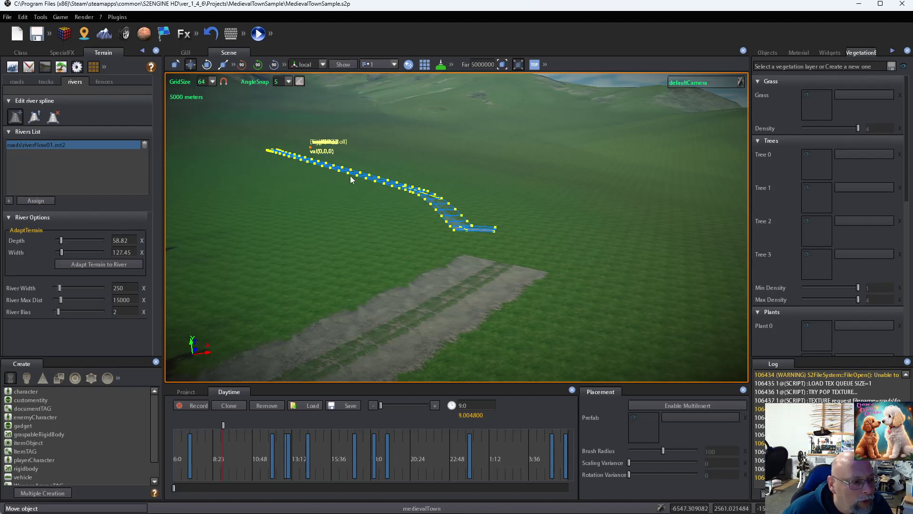
Bend the river's far section toward the dirt track and switch object placement to align along world surface normals.
{"action": "left_click_drag", "start_coordinate": [350, 177], "coordinate": [321, 181]}
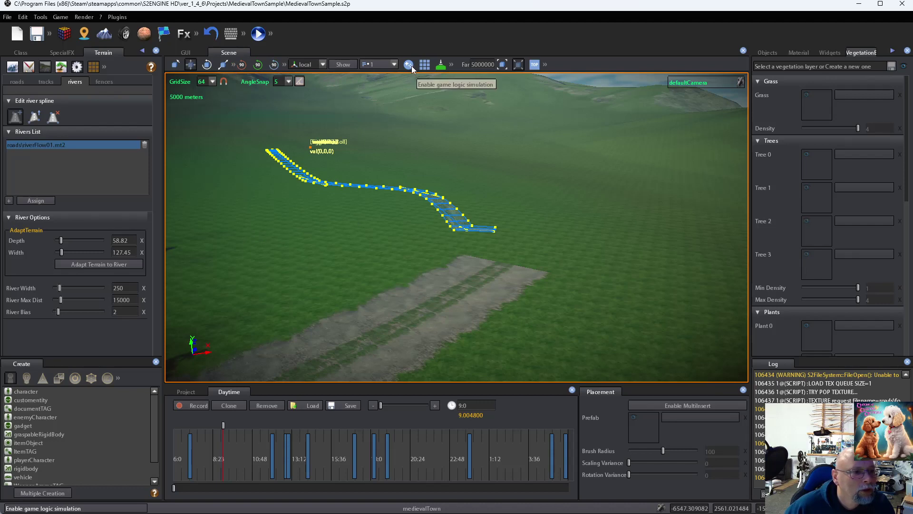
{"action": "left_click", "coordinate": [440, 68]}
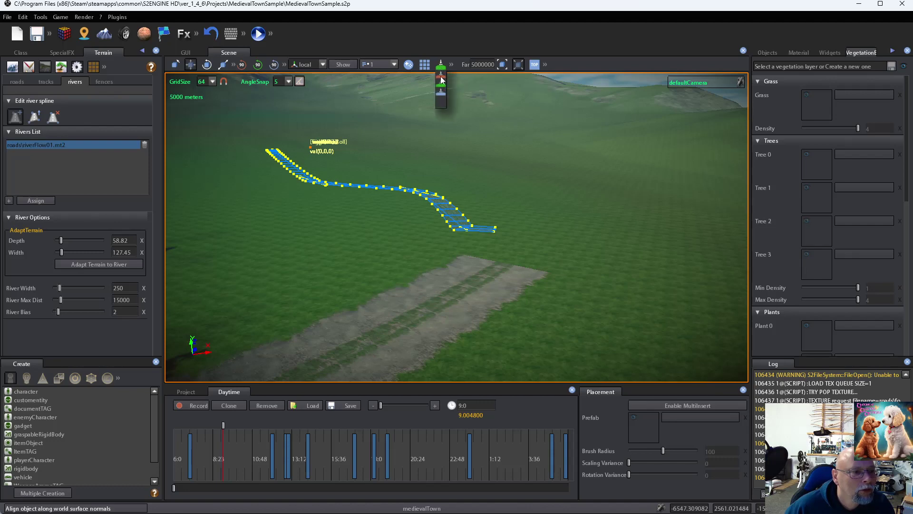
{"action": "left_click", "coordinate": [441, 78]}
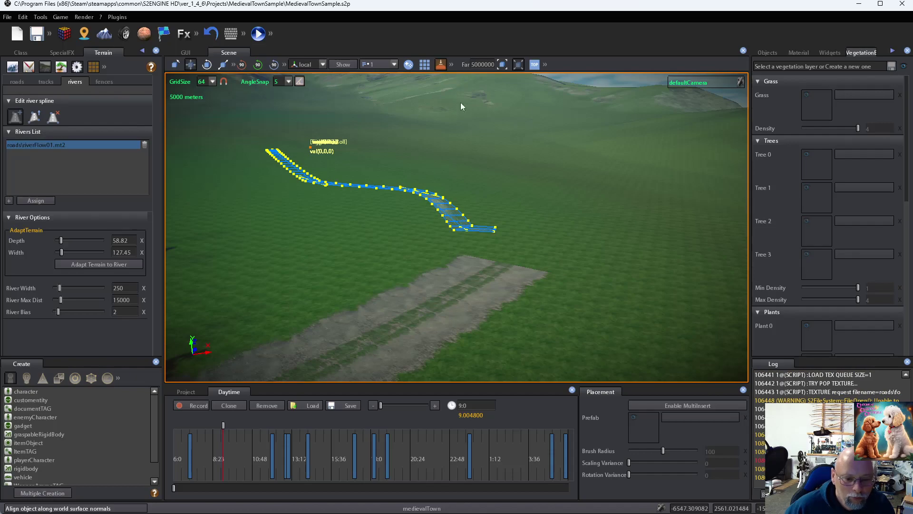
Play the level and walk from the stone house along the dirt road to inspect the new river up close.
{"action": "left_click", "coordinate": [258, 33]}
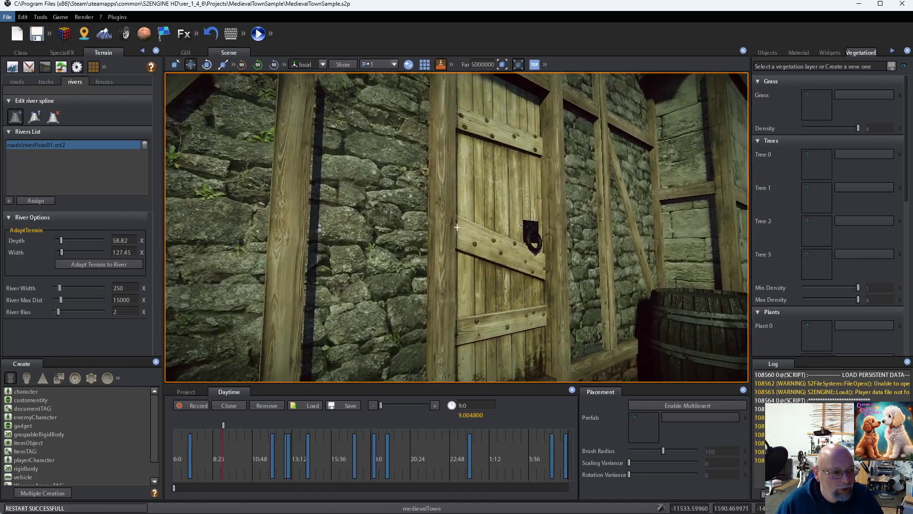
{"action": "key", "text": "w"}
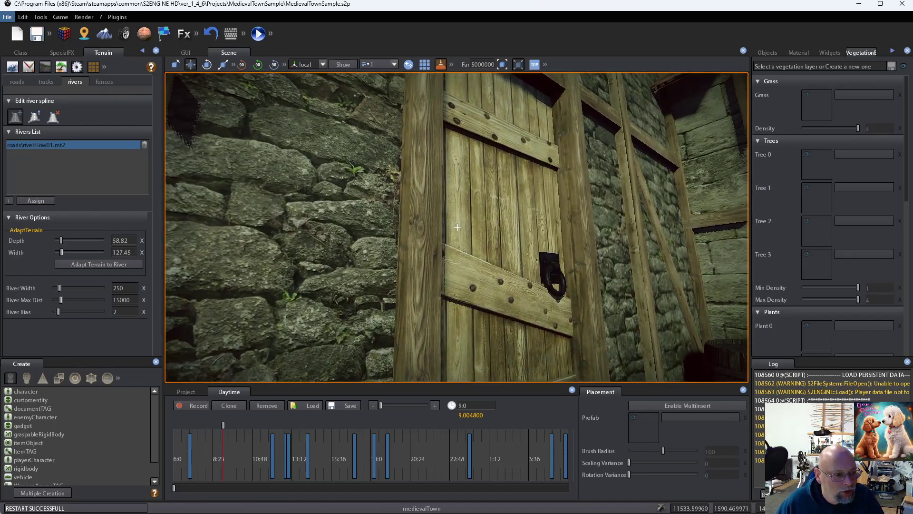
{"action": "key", "text": "w"}
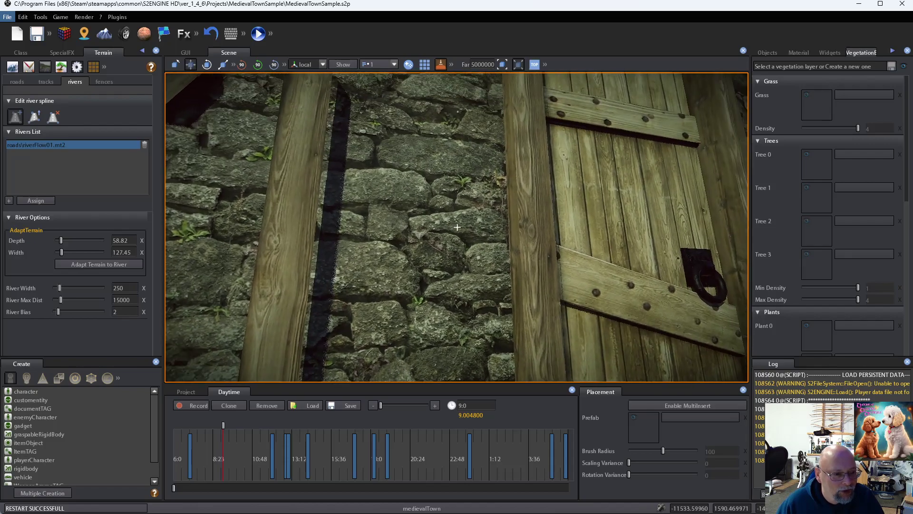
{"action": "key", "text": "s"}
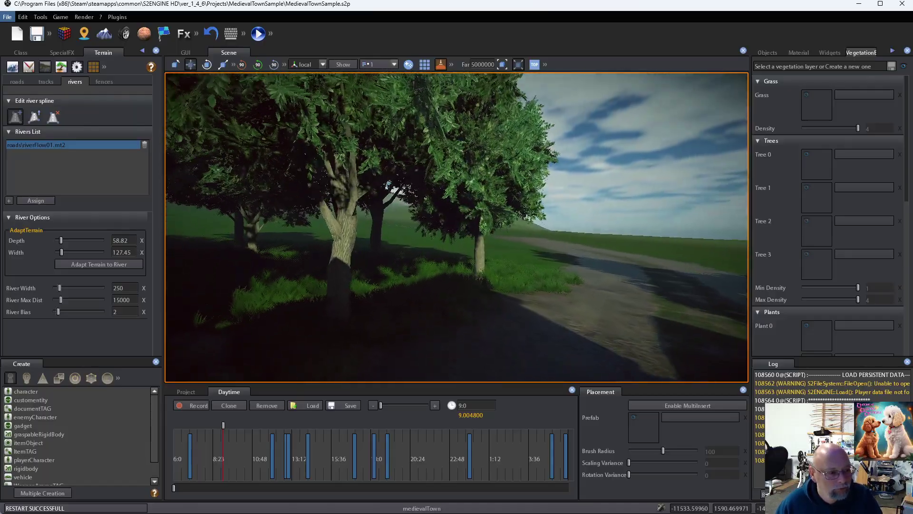
{"action": "key", "text": "w"}
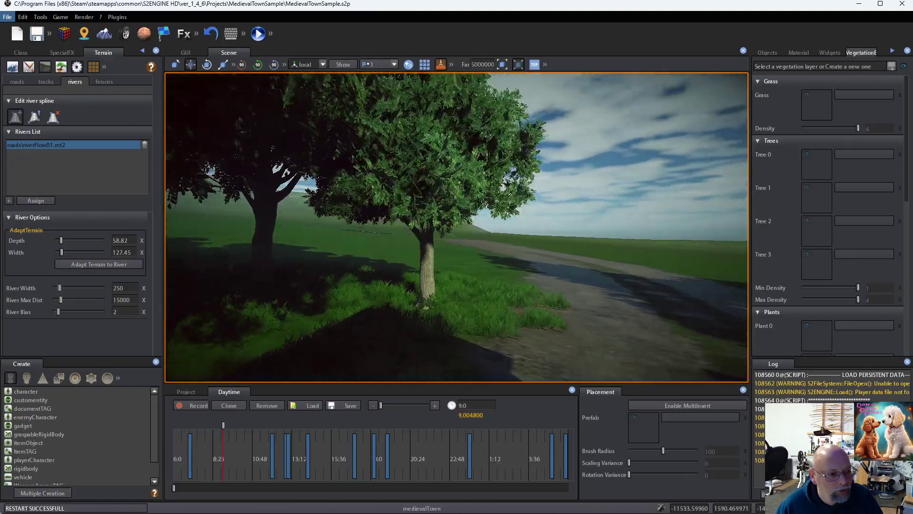
{"action": "key", "text": "w"}
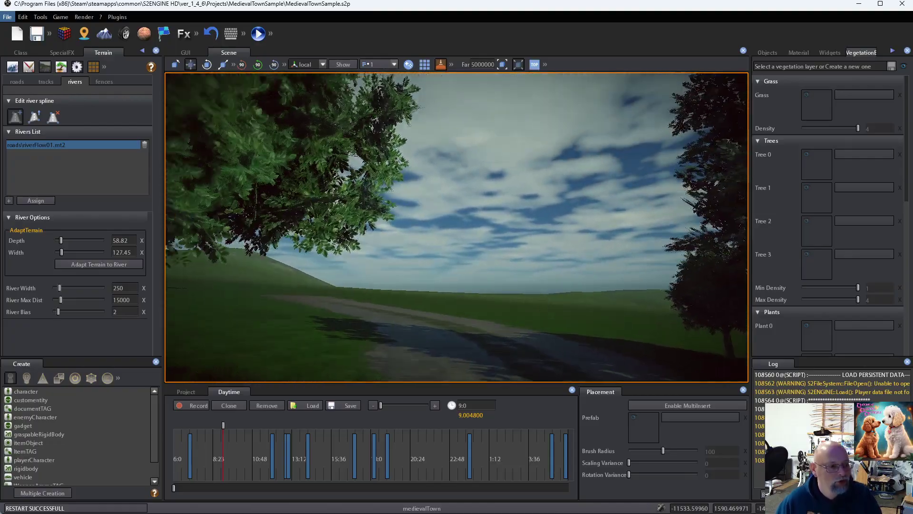
{"action": "key", "text": "w"}
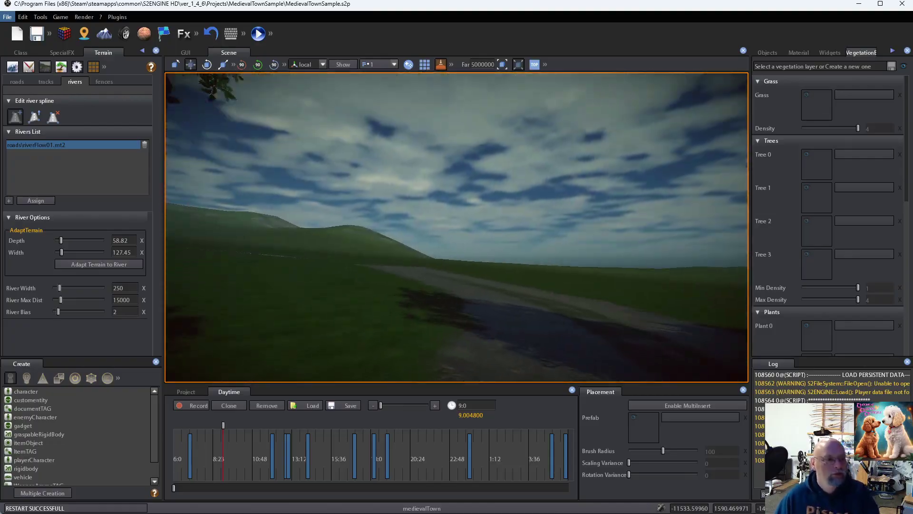
{"action": "key", "text": "w"}
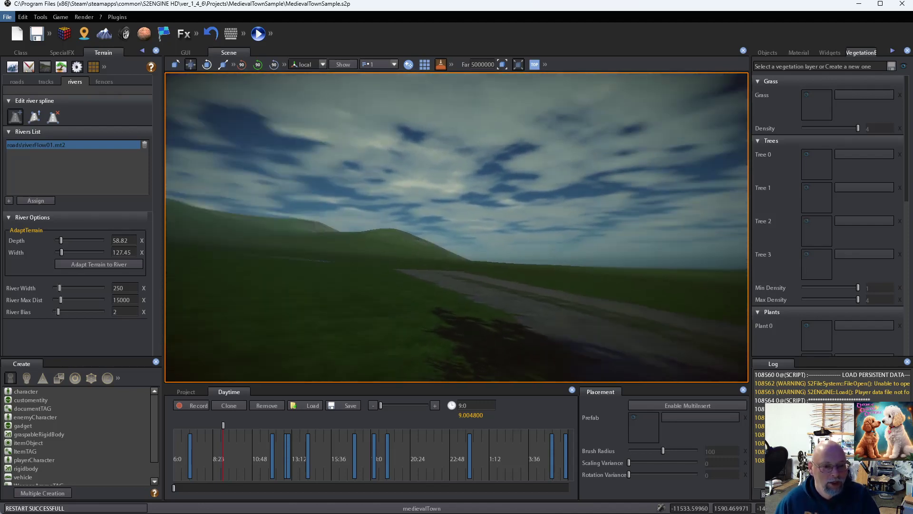
{"action": "key", "text": "w"}
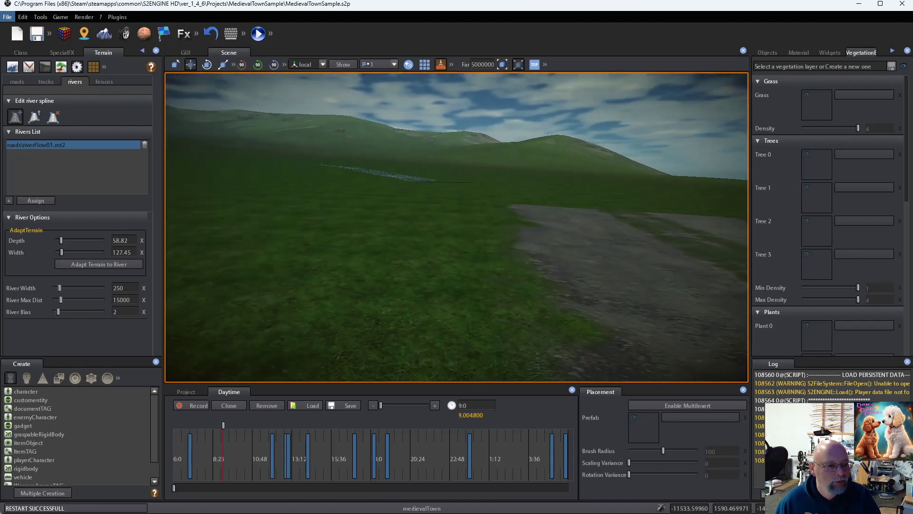
{"action": "right_click_drag", "start_coordinate": [456, 227], "coordinate": [551, 163]}
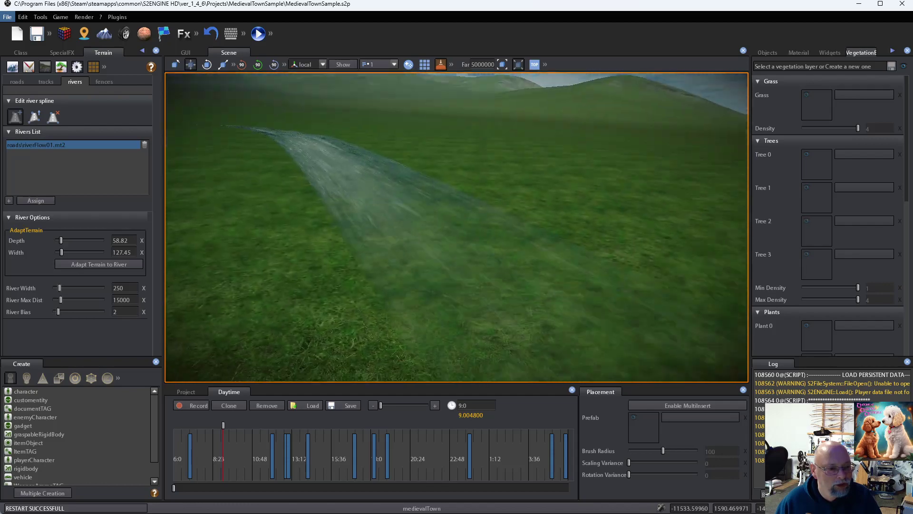
{"action": "right_click_drag", "start_coordinate": [457, 228], "coordinate": [457, 262]}
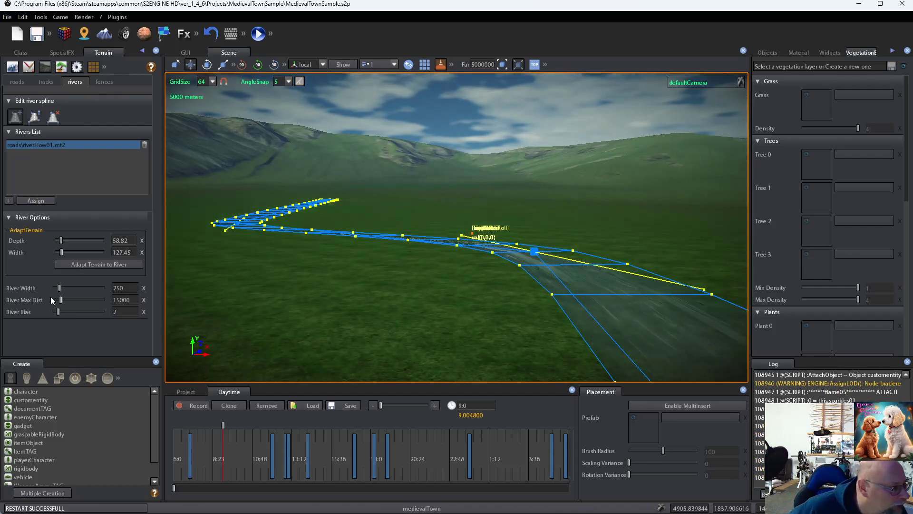
Set the River Width to 407.40, River Max Dist to 53703.69 and River Bias to 17.59.
{"action": "left_click_drag", "start_coordinate": [61, 288], "coordinate": [65, 291]}
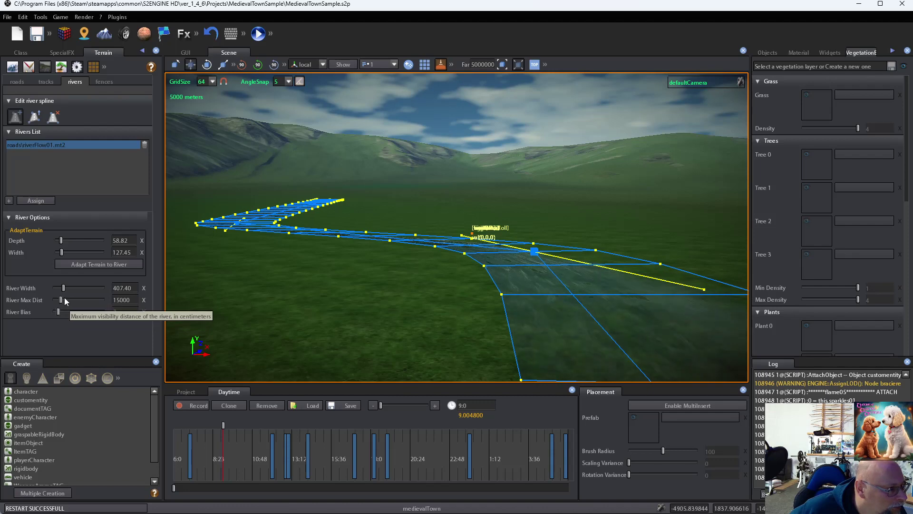
{"action": "left_click", "coordinate": [61, 300]}
{"action": "left_click_drag", "start_coordinate": [60, 301], "coordinate": [99, 307]}
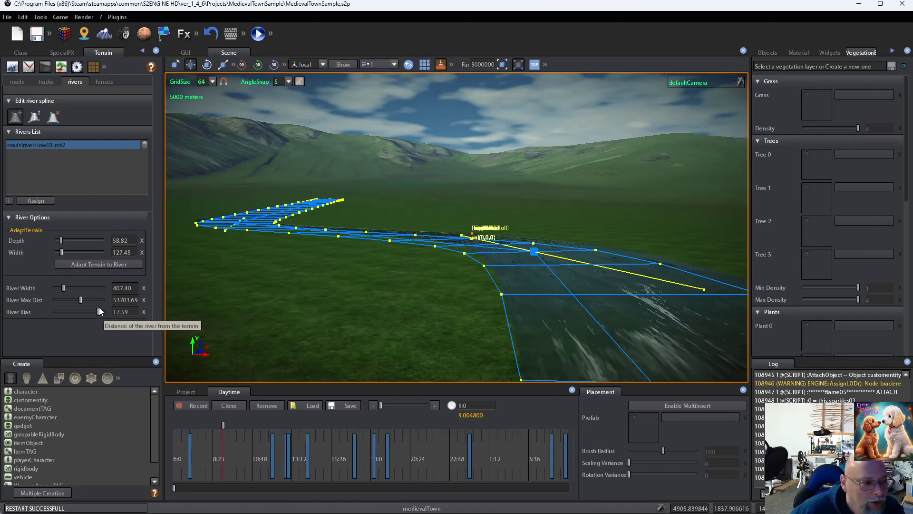
{"action": "left_click", "coordinate": [82, 17]}
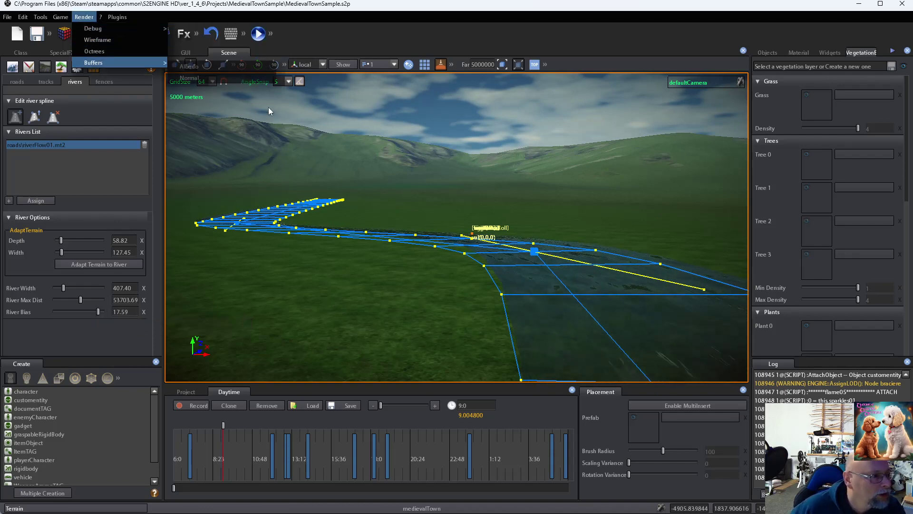
{"action": "left_click", "coordinate": [325, 12]}
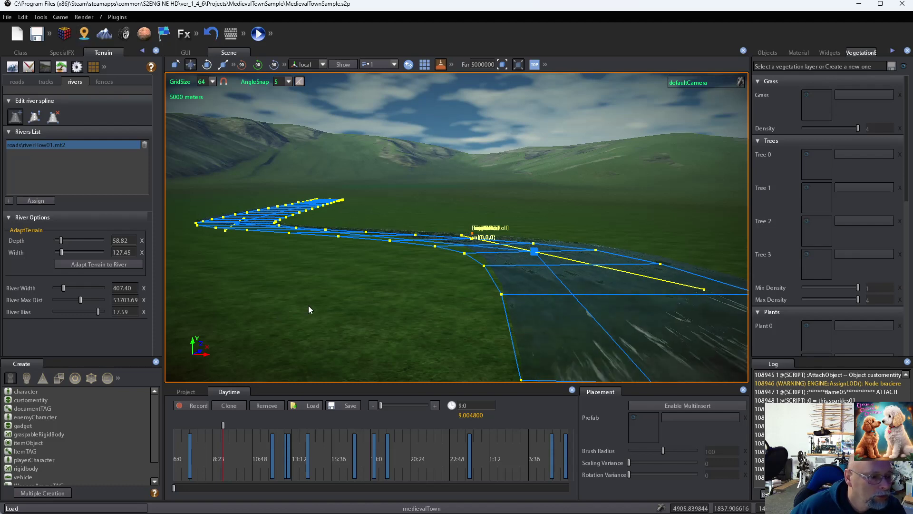
{"action": "left_click", "coordinate": [75, 18]}
{"action": "mouse_move", "coordinate": [23, 18]}
{"action": "mouse_move", "coordinate": [142, 117]}
{"action": "left_click", "coordinate": [221, 135]}
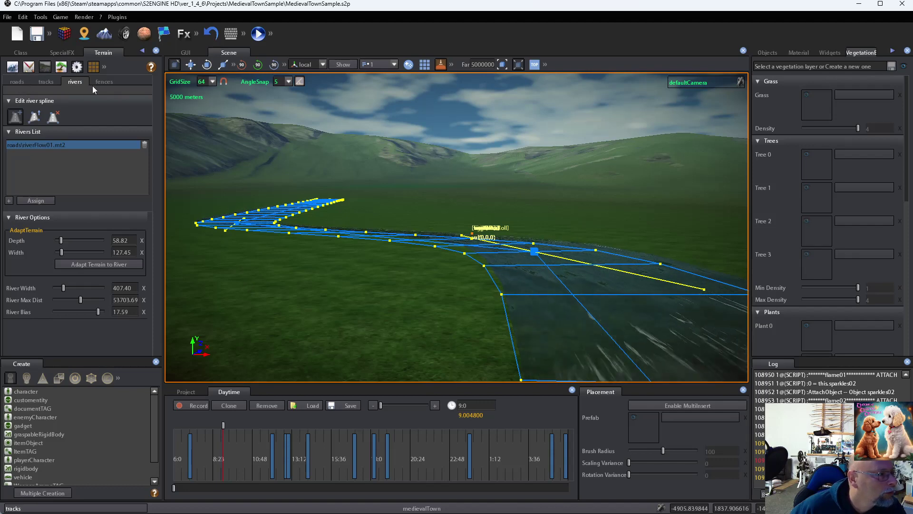
Open the terrain's base material MyTerrain.mt2 from the texture painting tools and set layer 0's Max Slope to 0.40.
{"action": "left_click", "coordinate": [61, 67]}
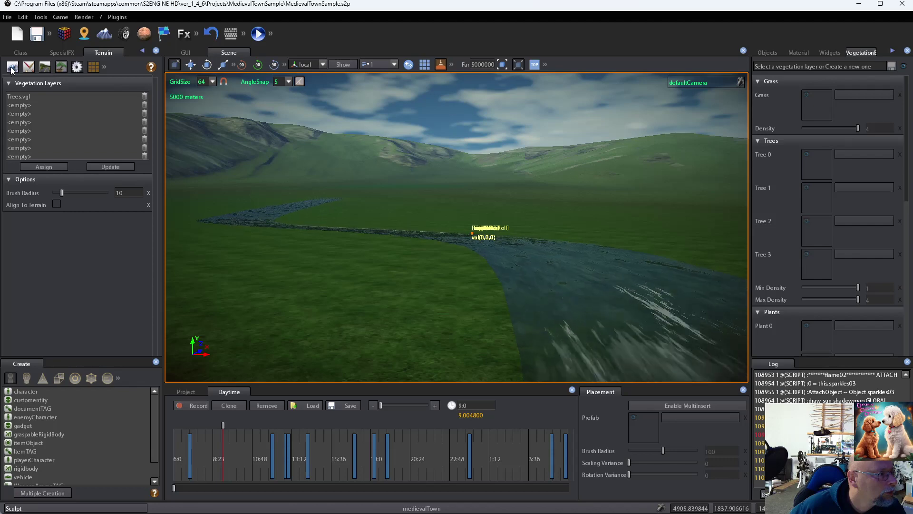
{"action": "left_click", "coordinate": [29, 67]}
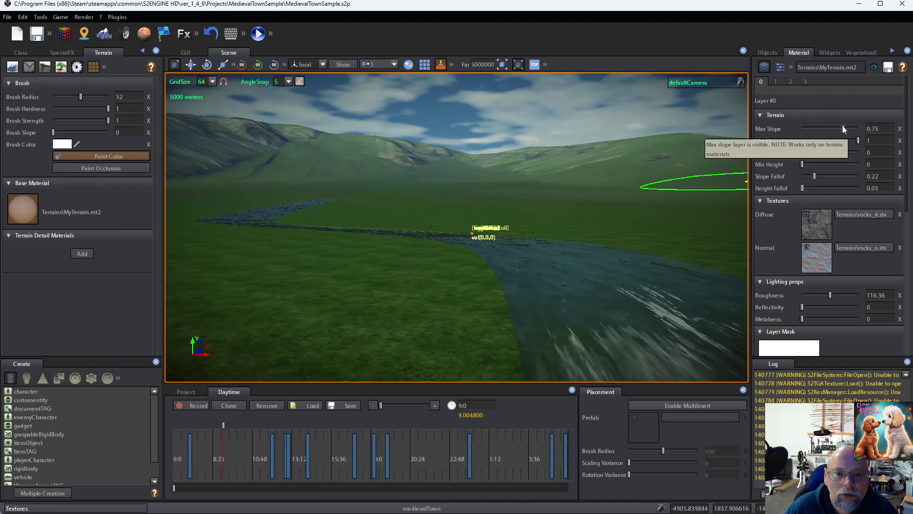
{"action": "left_click_drag", "start_coordinate": [842, 126], "coordinate": [824, 126]}
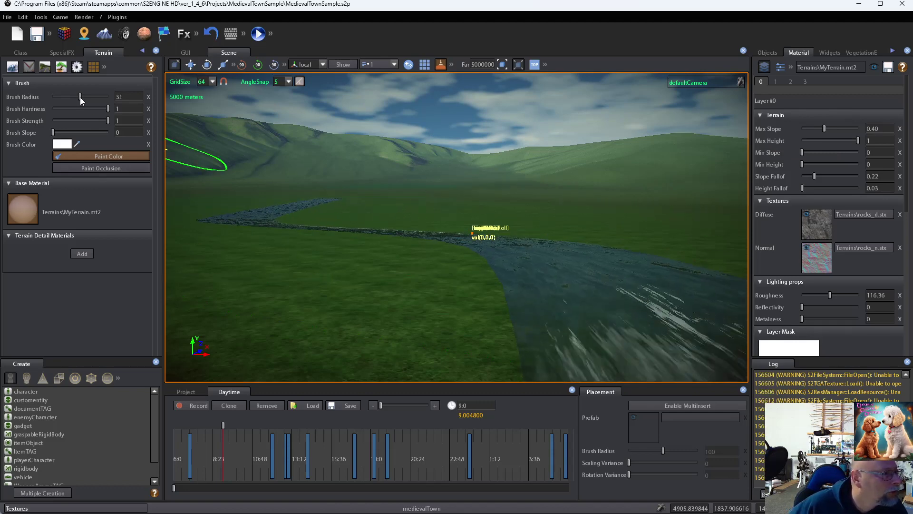
Set the terrain paint brush radius to 1 and frame the river from above.
{"action": "left_click_drag", "start_coordinate": [80, 97], "coordinate": [61, 102]}
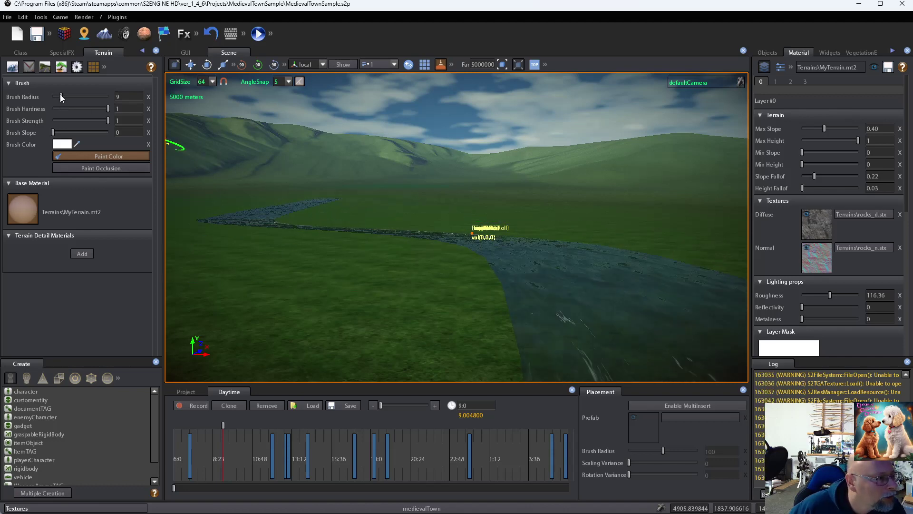
{"action": "left_click_drag", "start_coordinate": [60, 95], "coordinate": [57, 96]}
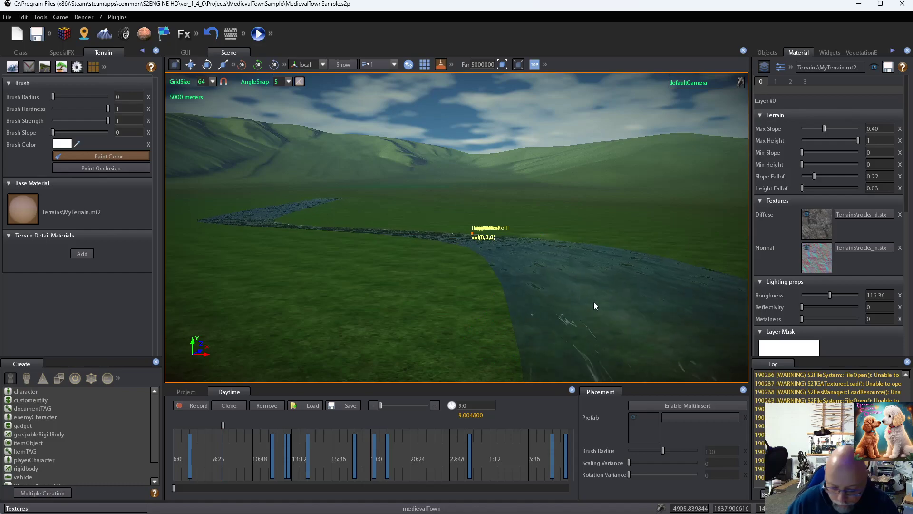
{"action": "mouse_move", "coordinate": [593, 302]}
{"action": "right_mouse_down"}
{"action": "mouse_move", "coordinate": [594, 310]}
{"action": "mouse_move", "coordinate": [618, 302]}
{"action": "mouse_move", "coordinate": [638, 270]}
{"action": "right_mouse_up"}
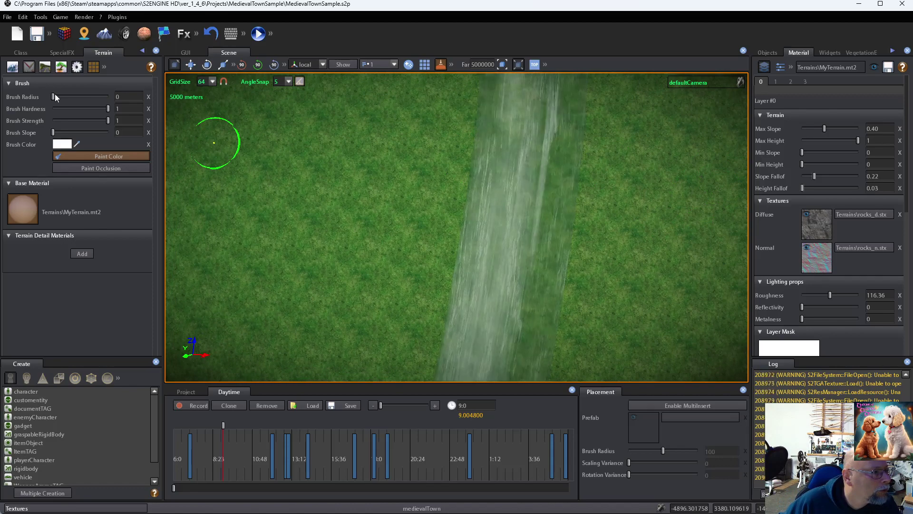
{"action": "left_click_drag", "start_coordinate": [55, 96], "coordinate": [54, 97]}
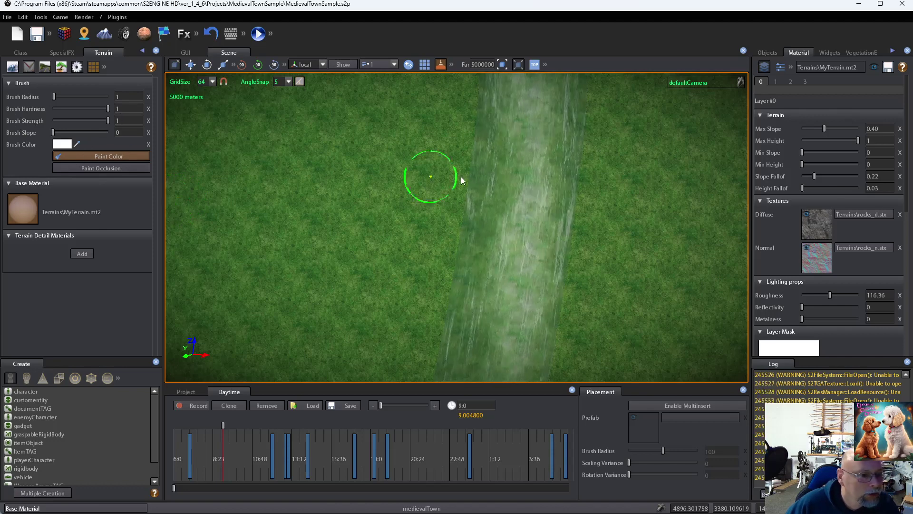
Set the terrain brush color to a dark brown with R 0.37, G 0.31 and B 0.25.
{"action": "left_click", "coordinate": [62, 144]}
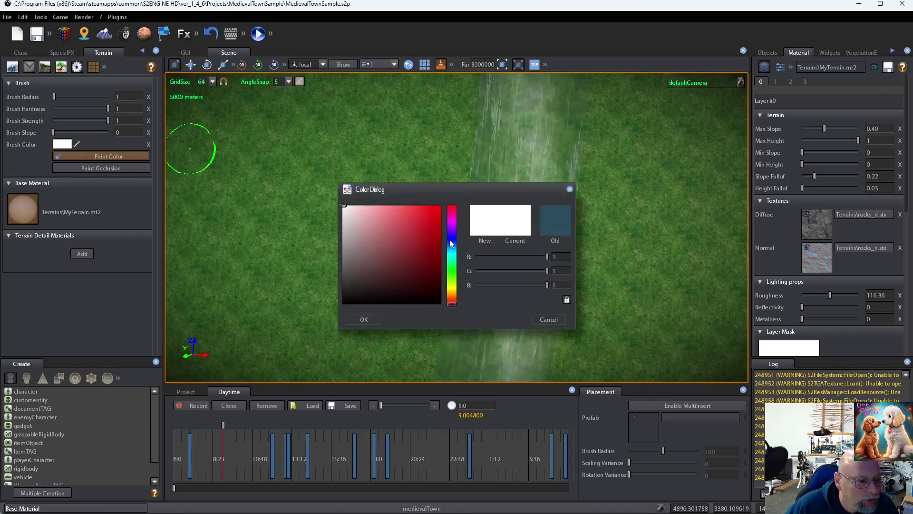
{"action": "left_click", "coordinate": [451, 298]}
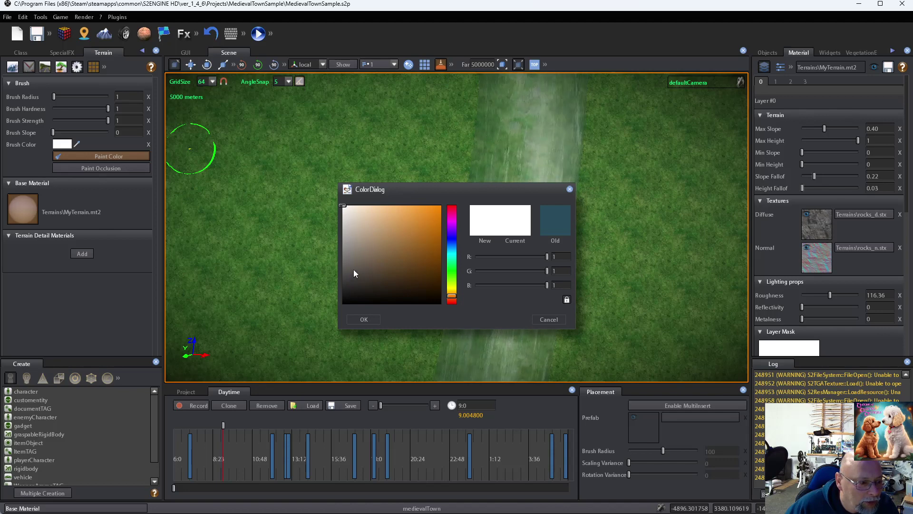
{"action": "left_click_drag", "start_coordinate": [352, 273], "coordinate": [374, 268]}
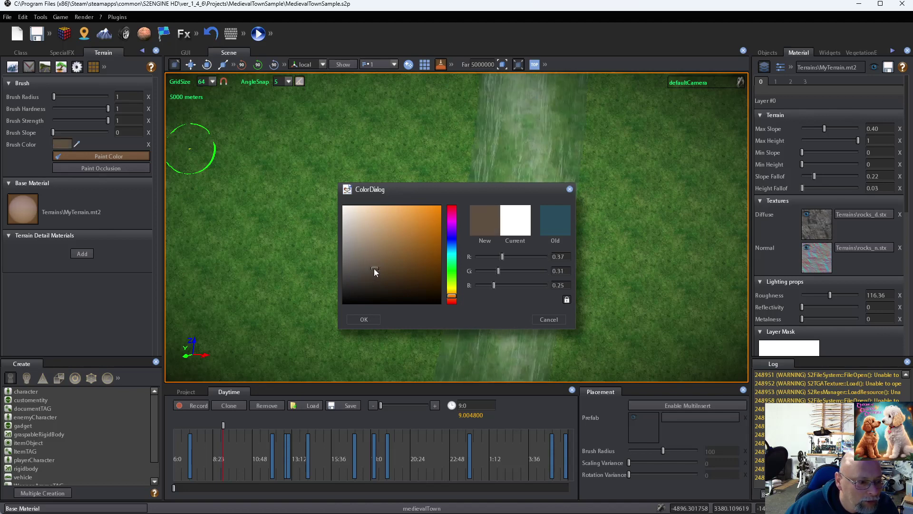
{"action": "left_click", "coordinate": [364, 320]}
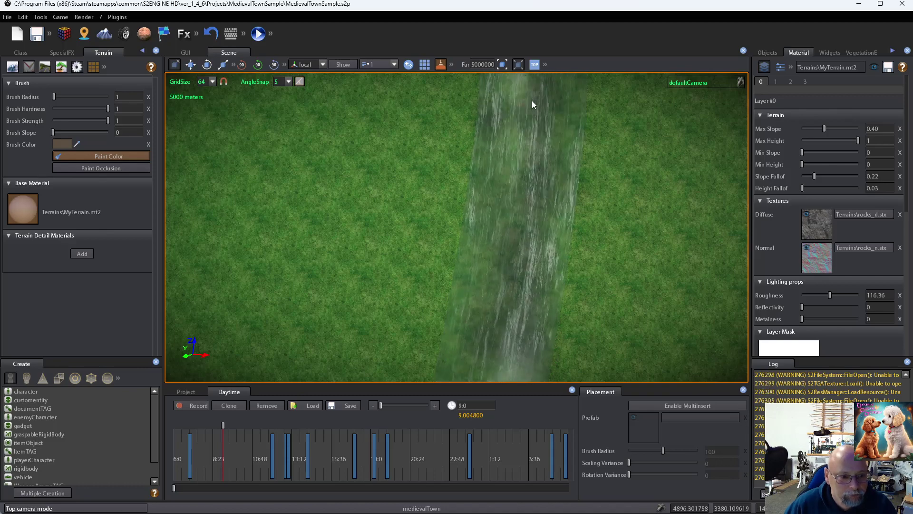
{"action": "right_click_drag", "start_coordinate": [531, 92], "coordinate": [532, 92]}
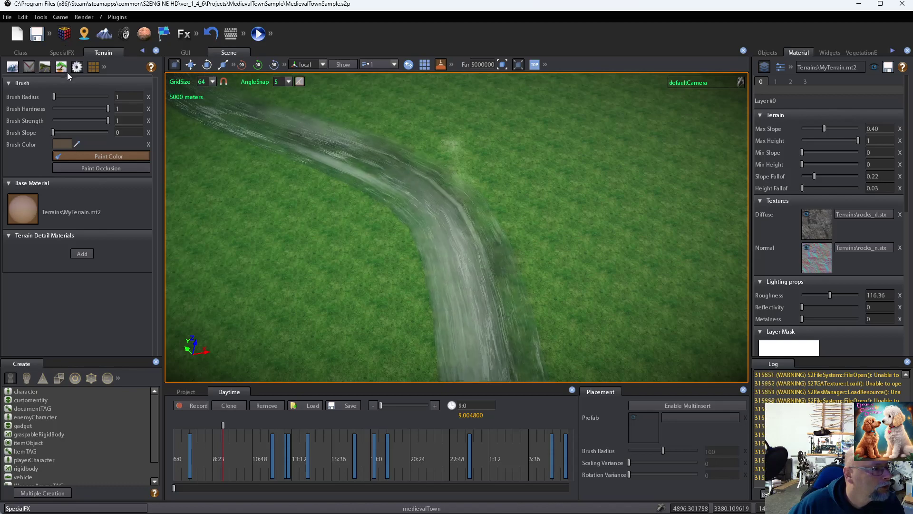
{"action": "left_click", "coordinate": [41, 16]}
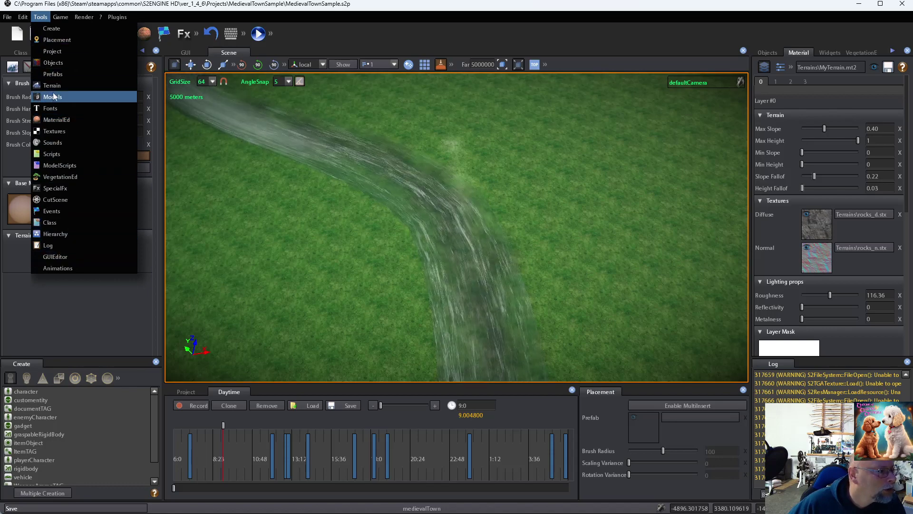
{"action": "left_click", "coordinate": [230, 35]}
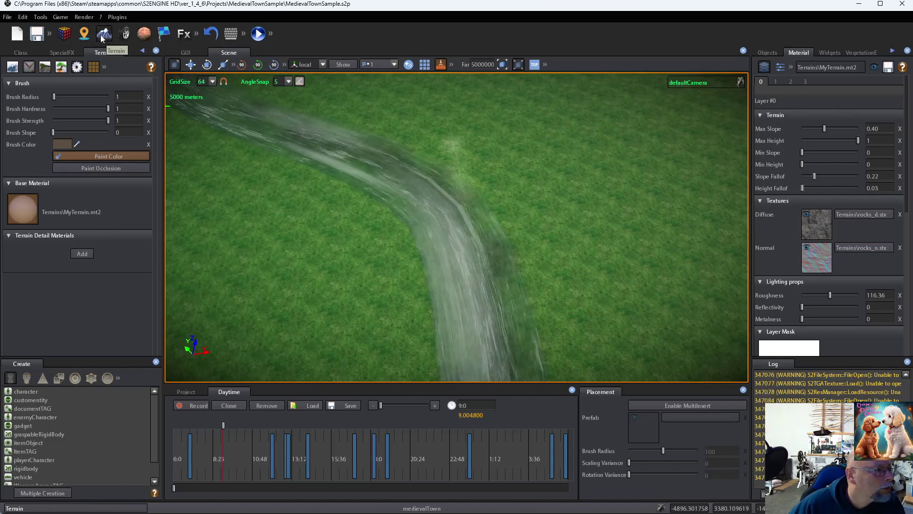
Switch to terrain sculpting and set the Elevate brush radius to 1.
{"action": "left_click", "coordinate": [16, 69]}
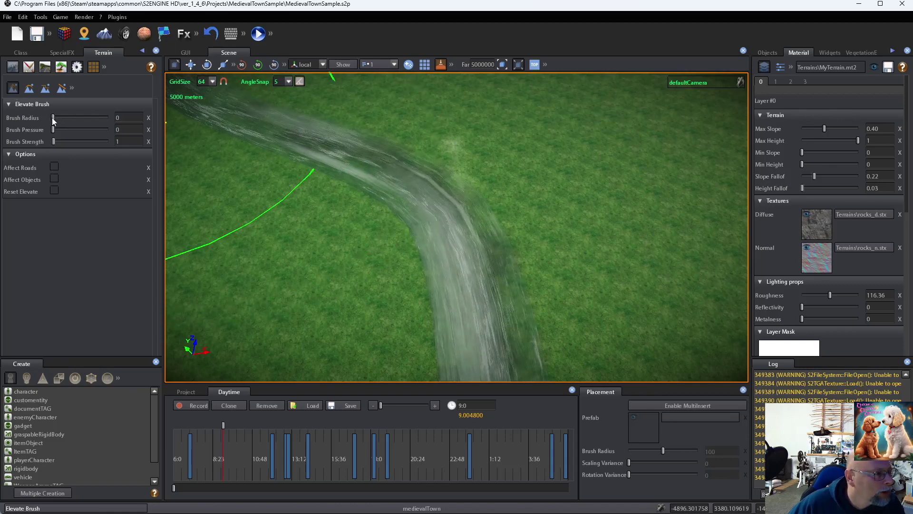
{"action": "left_click_drag", "start_coordinate": [56, 117], "coordinate": [53, 118]}
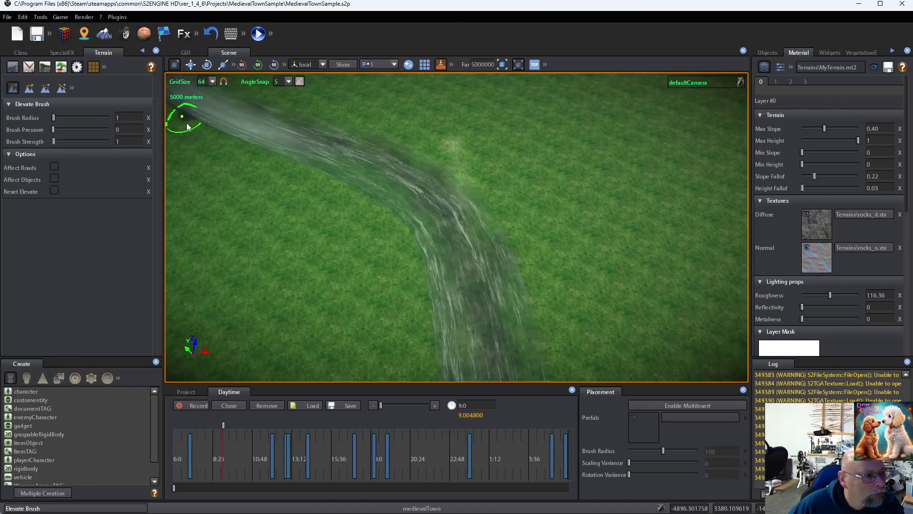
Raise the terrain along both river banks with the Elevate brush and sculpt the riverbed along the middle of the river.
{"action": "mouse_move", "coordinate": [188, 126]}
{"action": "left_mouse_down"}
{"action": "mouse_move", "coordinate": [347, 208]}
{"action": "mouse_move", "coordinate": [379, 233]}
{"action": "mouse_move", "coordinate": [412, 284]}
{"action": "left_mouse_up"}
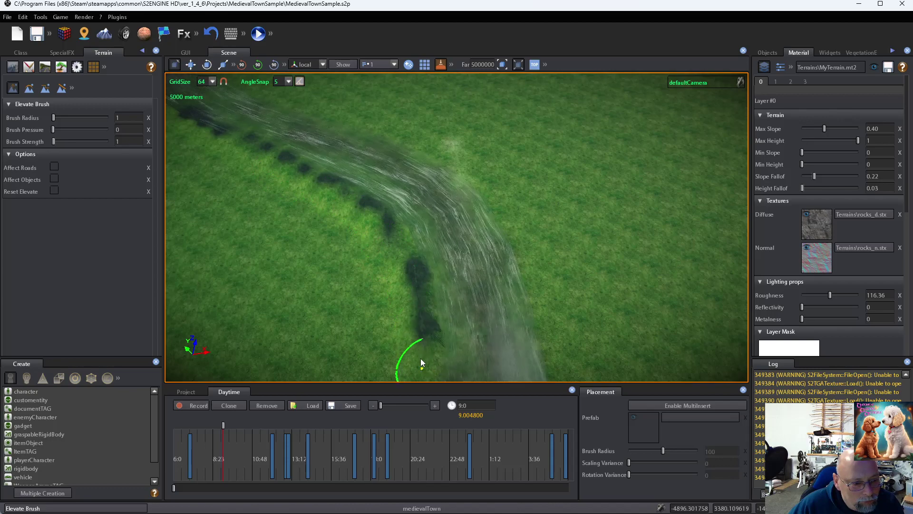
{"action": "mouse_move", "coordinate": [306, 116]}
{"action": "left_mouse_down"}
{"action": "mouse_move", "coordinate": [415, 158]}
{"action": "mouse_move", "coordinate": [467, 202]}
{"action": "mouse_move", "coordinate": [505, 258]}
{"action": "mouse_move", "coordinate": [544, 374]}
{"action": "left_mouse_up"}
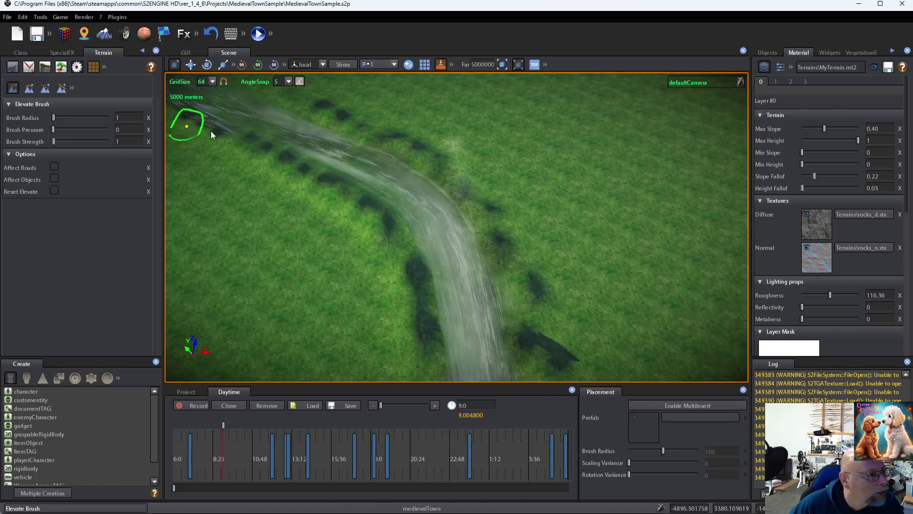
{"action": "right_click_drag", "start_coordinate": [217, 105], "coordinate": [267, 122]}
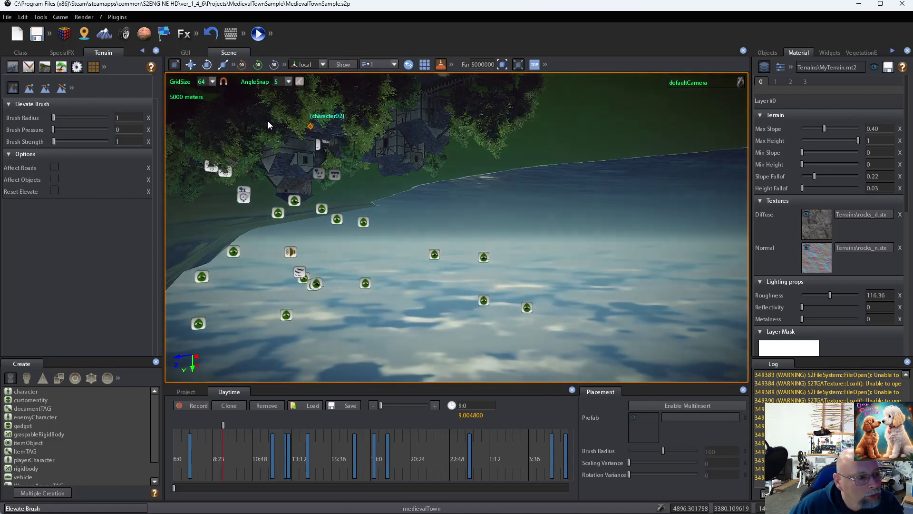
{"action": "mouse_move", "coordinate": [428, 172]}
{"action": "right_mouse_down"}
{"action": "mouse_move", "coordinate": [474, 159]}
{"action": "mouse_move", "coordinate": [454, 199]}
{"action": "mouse_move", "coordinate": [449, 185]}
{"action": "mouse_move", "coordinate": [398, 181]}
{"action": "mouse_move", "coordinate": [298, 122]}
{"action": "mouse_move", "coordinate": [457, 188]}
{"action": "mouse_move", "coordinate": [467, 172]}
{"action": "mouse_move", "coordinate": [269, 222]}
{"action": "mouse_move", "coordinate": [286, 184]}
{"action": "right_mouse_up"}
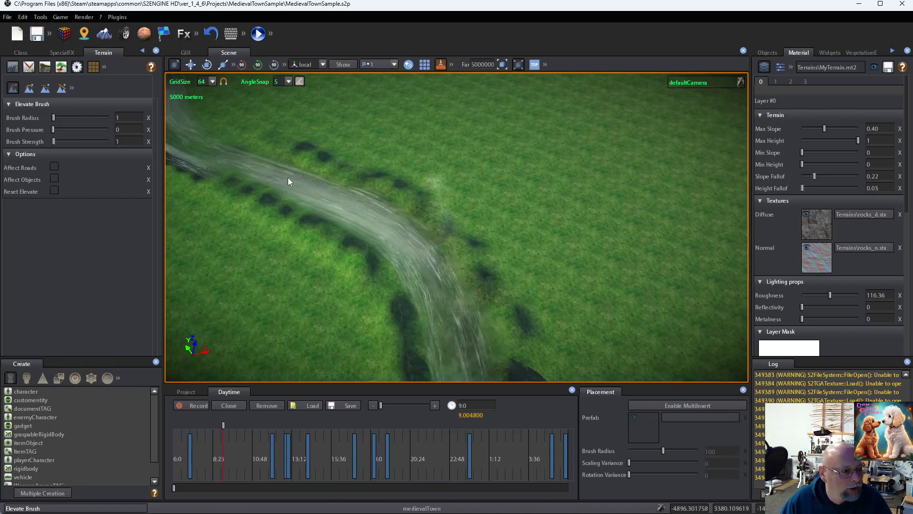
{"action": "mouse_move", "coordinate": [289, 181]}
{"action": "left_mouse_down"}
{"action": "mouse_move", "coordinate": [307, 178]}
{"action": "mouse_move", "coordinate": [355, 217]}
{"action": "mouse_move", "coordinate": [440, 309]}
{"action": "left_mouse_up"}
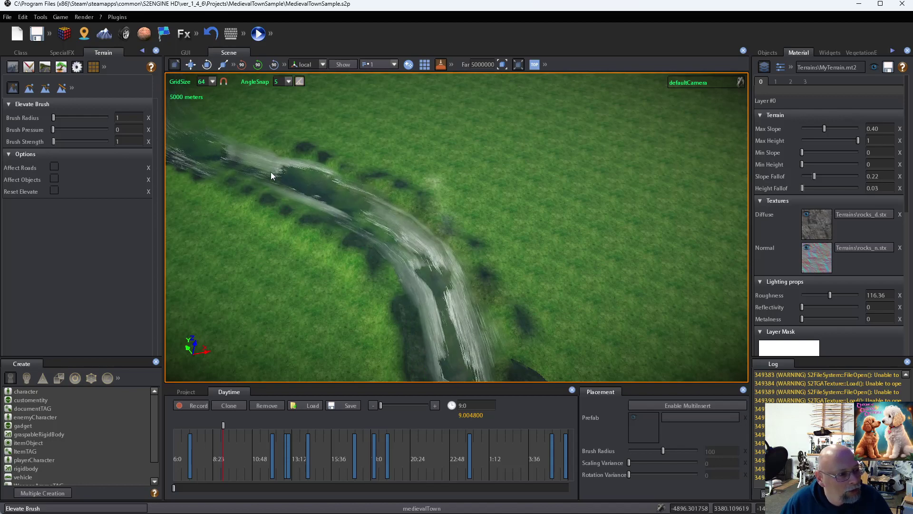
Switch to the Smooth terrain brush and set its brush radius to 1.
{"action": "left_click", "coordinate": [29, 89]}
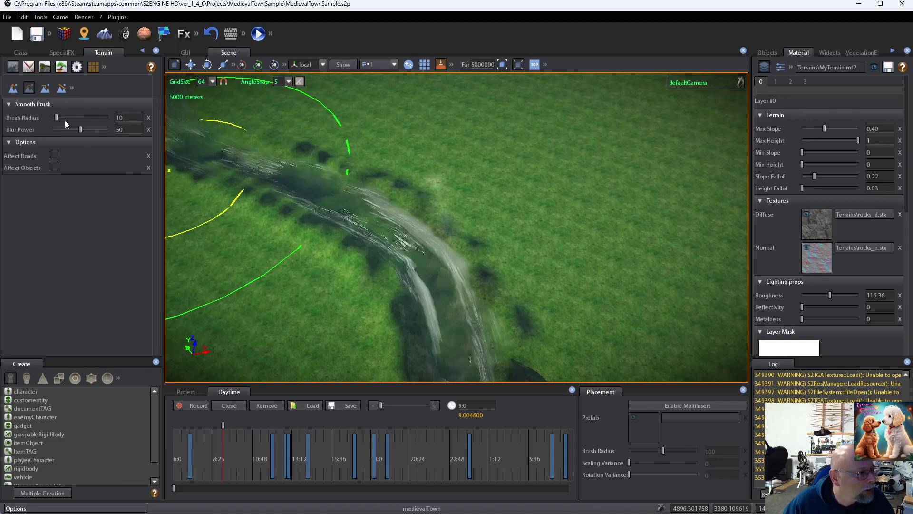
{"action": "left_click_drag", "start_coordinate": [57, 118], "coordinate": [53, 118]}
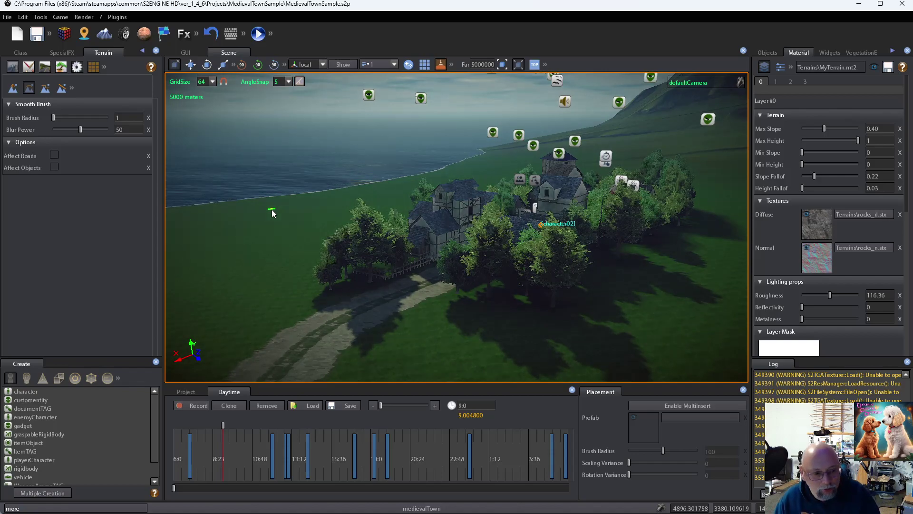
Move character02 out of the village street along the dirt road to about X -7348, beyond the wooden fence.
{"action": "scroll", "coordinate": [304, 213], "scroll_direction": "up", "scroll_amount": 5}
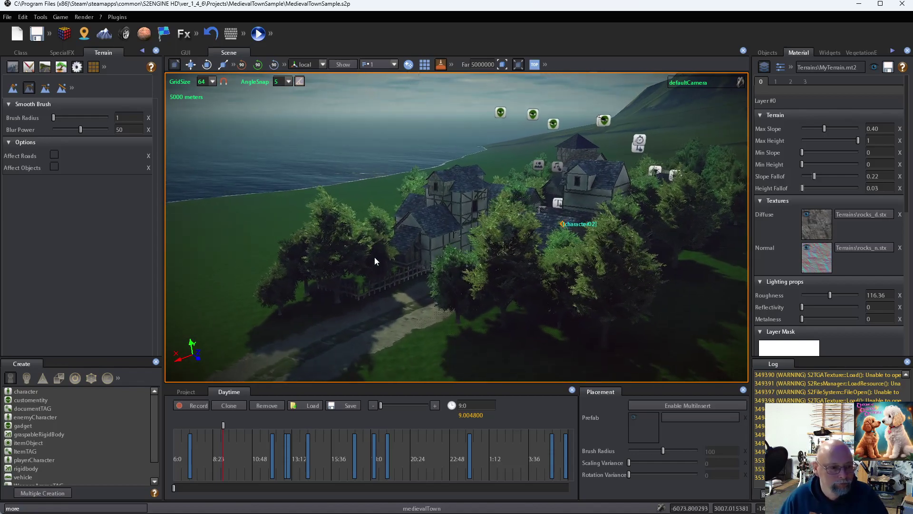
{"action": "scroll", "coordinate": [375, 256], "scroll_direction": "up", "scroll_amount": 8}
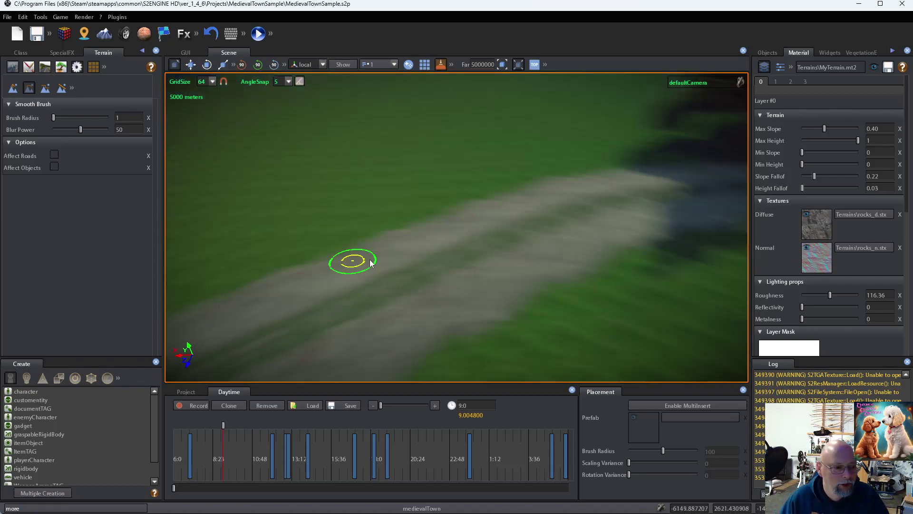
{"action": "mouse_move", "coordinate": [369, 258]}
{"action": "right_mouse_down"}
{"action": "mouse_move", "coordinate": [357, 250]}
{"action": "mouse_move", "coordinate": [363, 261]}
{"action": "mouse_move", "coordinate": [375, 258]}
{"action": "right_mouse_up"}
{"action": "left_click", "coordinate": [83, 17]}
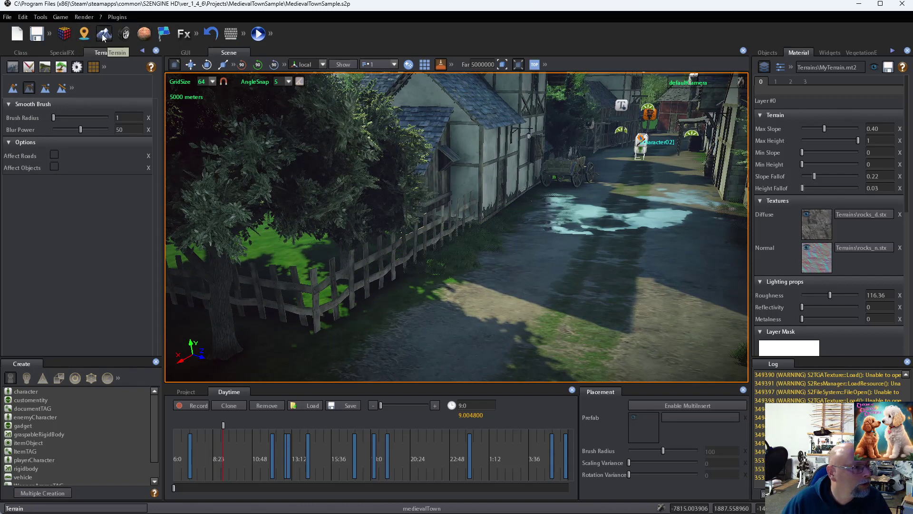
{"action": "left_click", "coordinate": [21, 53]}
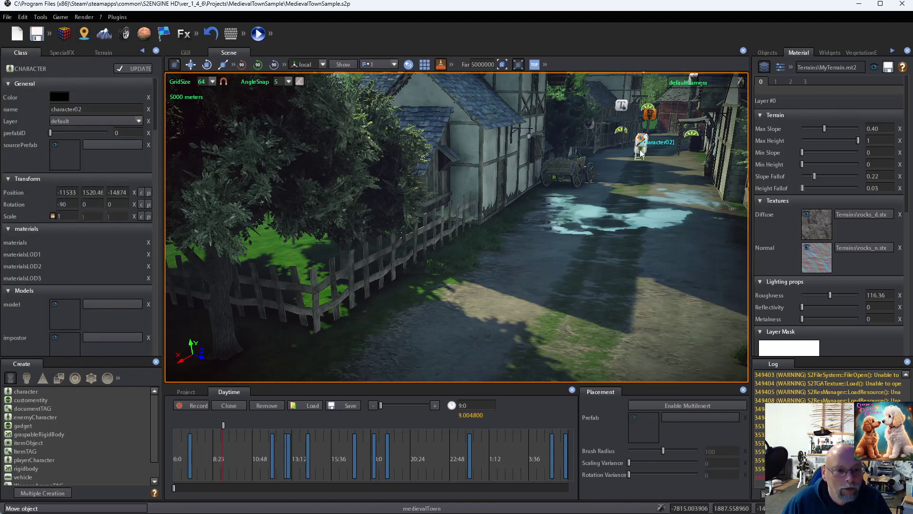
{"action": "left_click", "coordinate": [190, 67]}
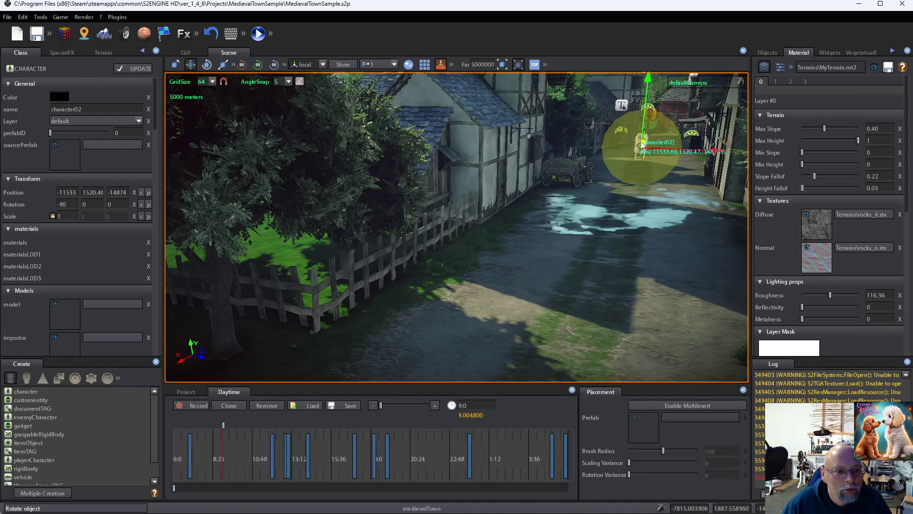
{"action": "left_click_drag", "start_coordinate": [641, 144], "coordinate": [644, 209]}
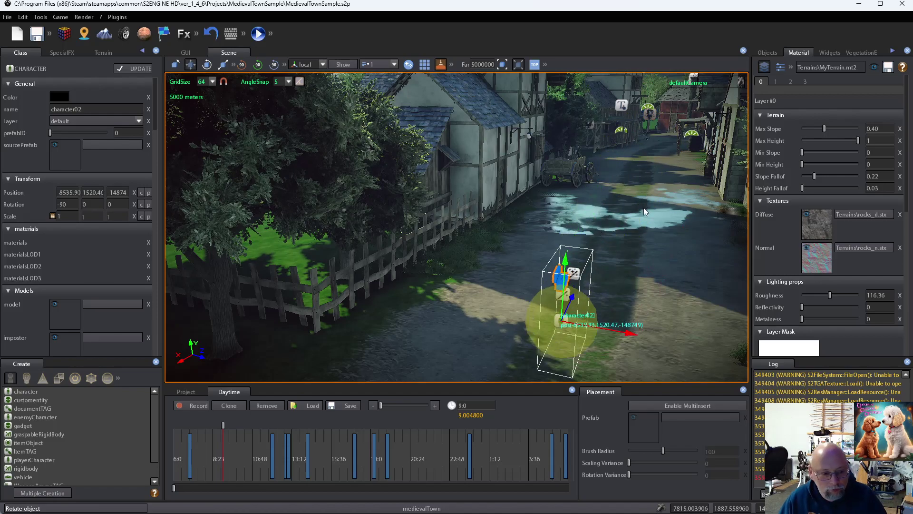
{"action": "scroll", "coordinate": [643, 208], "scroll_direction": "down", "scroll_amount": 10}
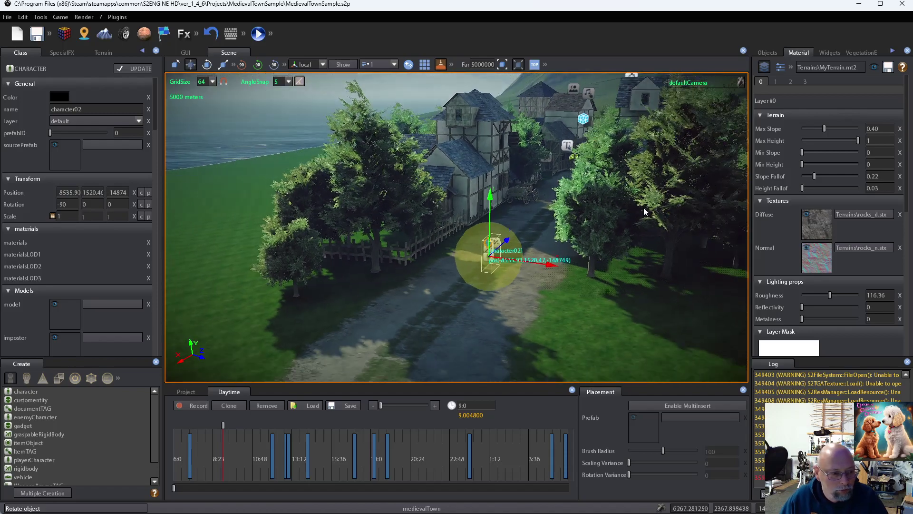
{"action": "left_click_drag", "start_coordinate": [505, 243], "coordinate": [381, 336]}
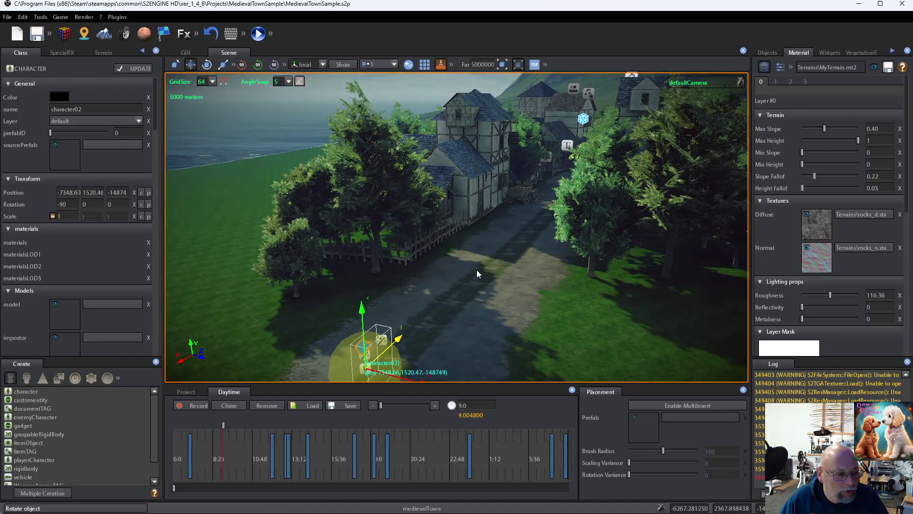
Play the level from the character's new position, walk along the river to examine the sculpted banks and water, and end play mode.
{"action": "left_click", "coordinate": [257, 34]}
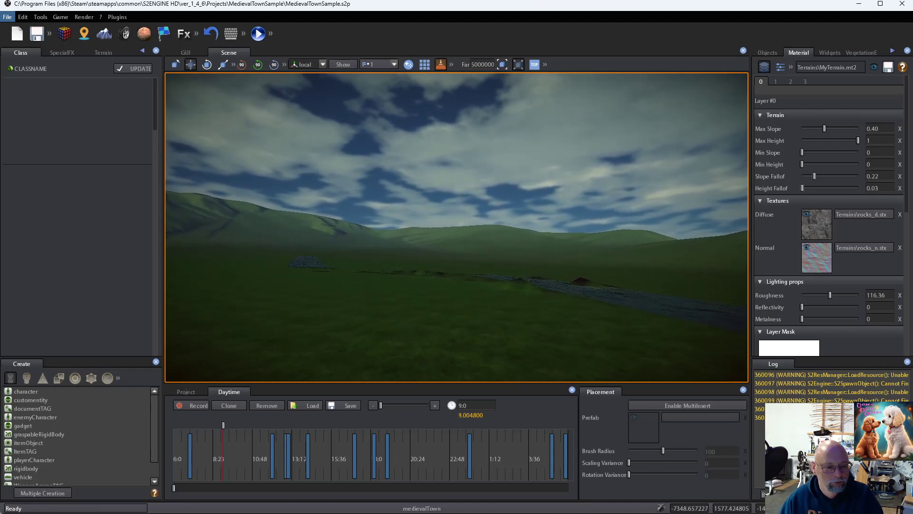
{"action": "right_click_drag", "start_coordinate": [457, 227], "coordinate": [525, 249]}
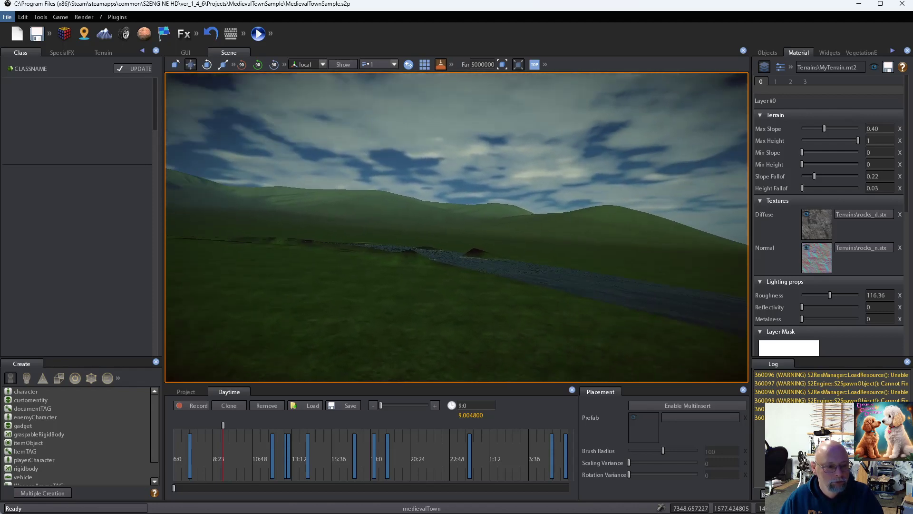
{"action": "right_click_drag", "start_coordinate": [456, 227], "coordinate": [486, 254]}
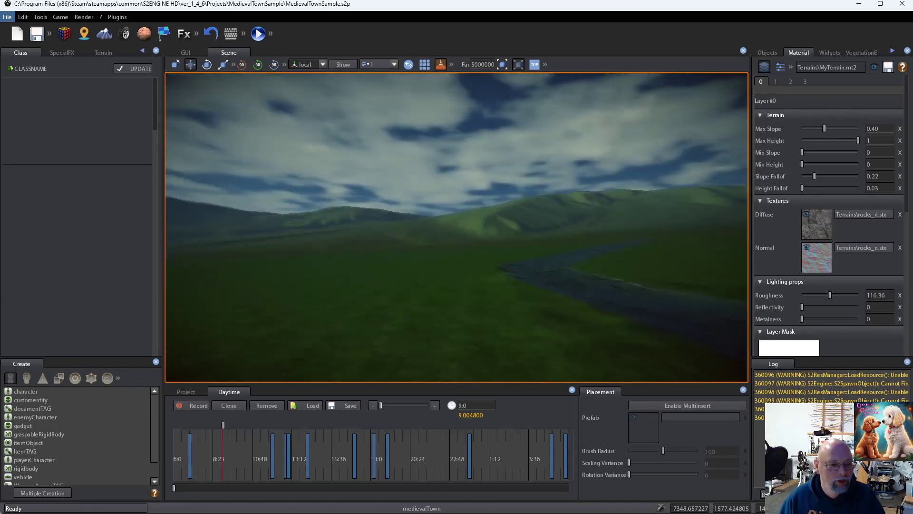
{"action": "right_click_drag", "start_coordinate": [456, 228], "coordinate": [571, 262]}
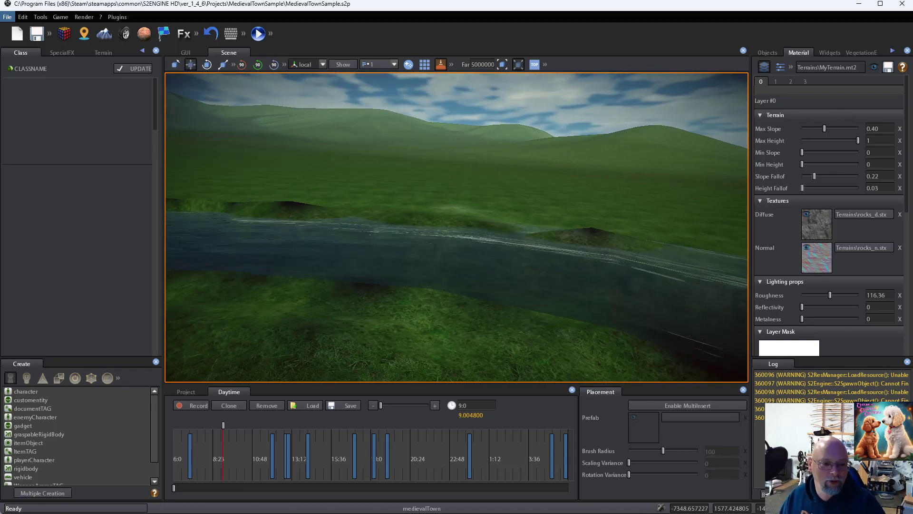
{"action": "right_click_drag", "start_coordinate": [457, 227], "coordinate": [280, 233]}
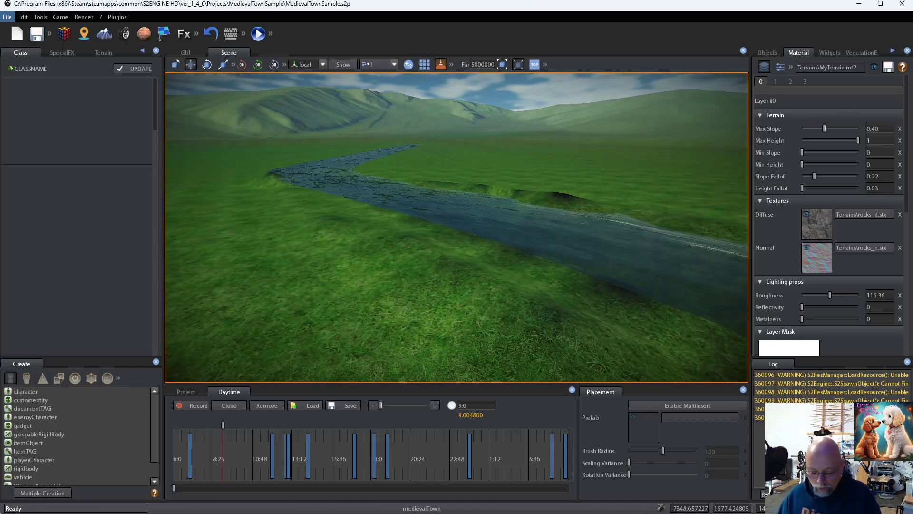
{"action": "right_click_drag", "start_coordinate": [456, 227], "coordinate": [585, 225]}
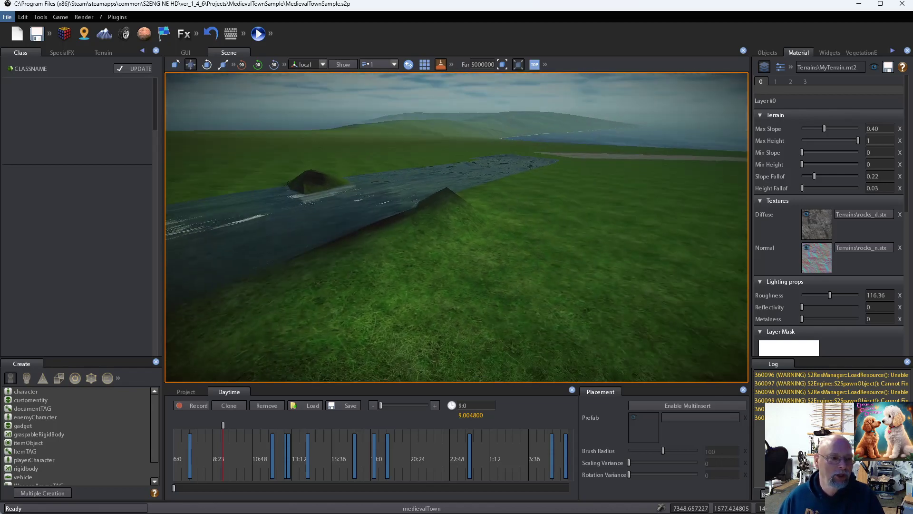
{"action": "right_click_drag", "start_coordinate": [456, 227], "coordinate": [380, 230]}
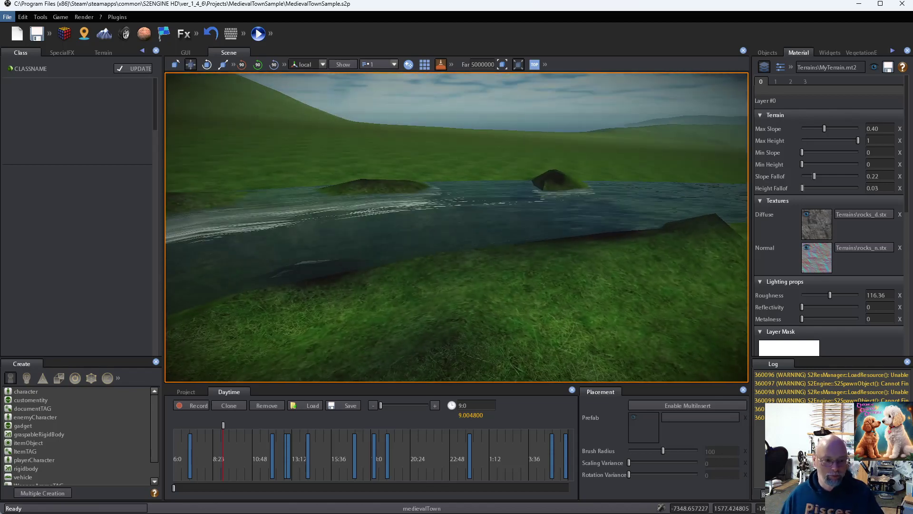
{"action": "right_click_drag", "start_coordinate": [457, 227], "coordinate": [404, 234]}
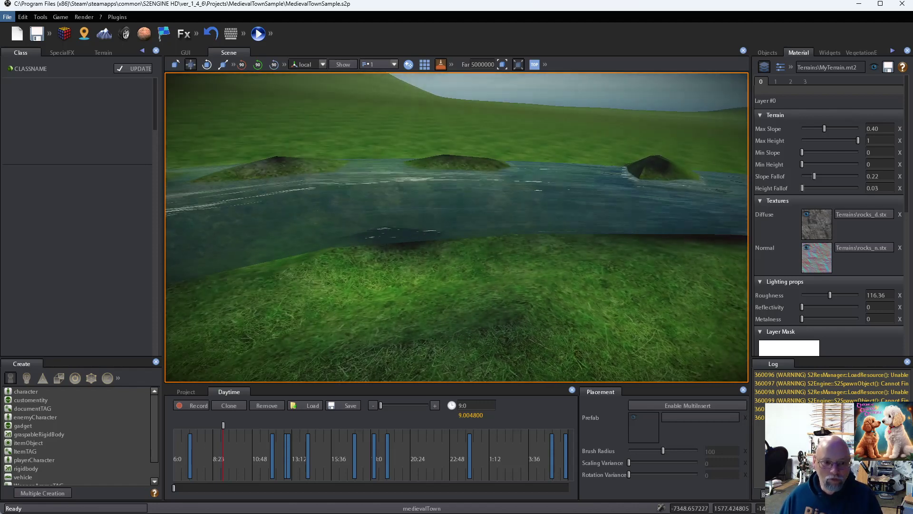
{"action": "right_click_drag", "start_coordinate": [456, 227], "coordinate": [318, 202]}
{"action": "right_click_drag", "start_coordinate": [456, 227], "coordinate": [632, 228]}
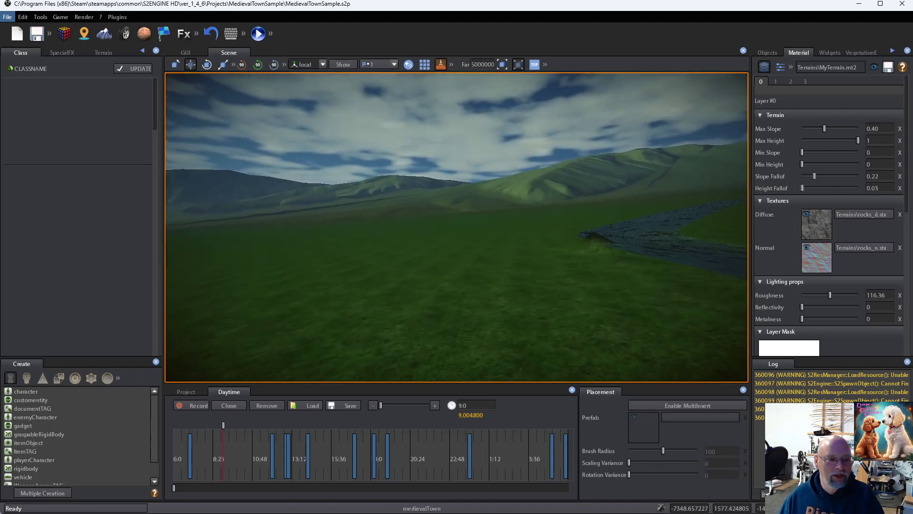
{"action": "key", "text": "Escape"}
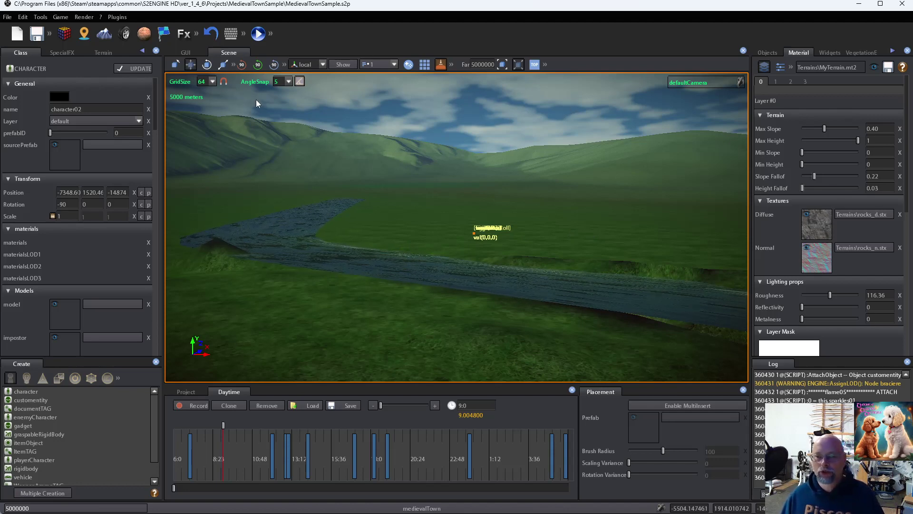
{"action": "key", "text": "alt+f"}
{"action": "key", "text": "Right"}
{"action": "key", "text": "Right"}
{"action": "key", "text": "Right"}
{"action": "key", "text": "Right"}
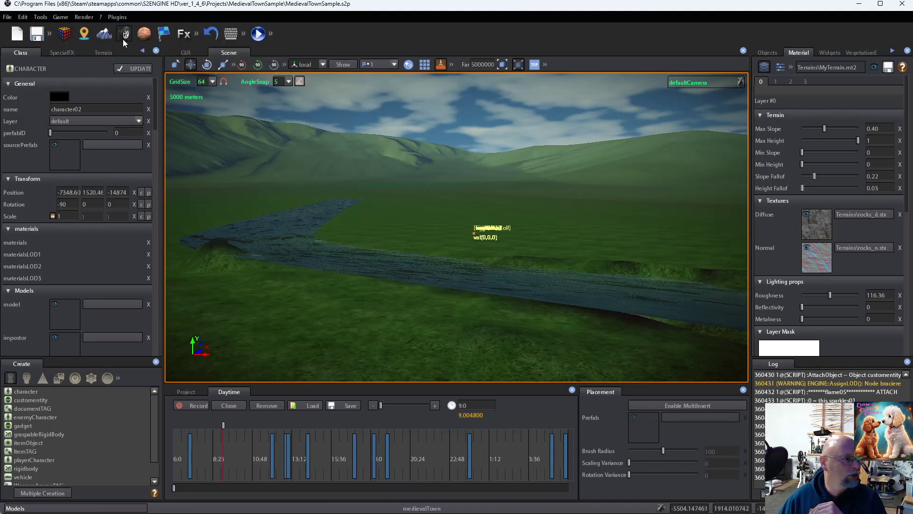
{"action": "left_click", "coordinate": [105, 39]}
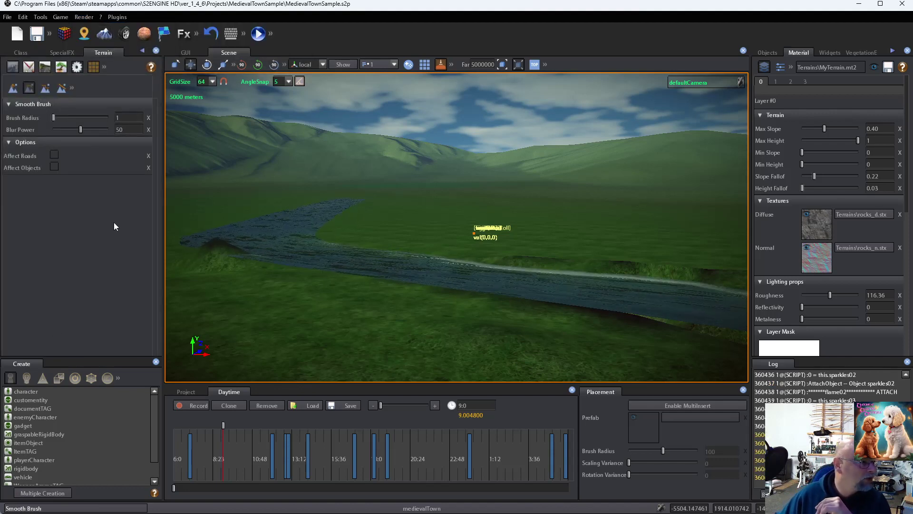
{"action": "left_click", "coordinate": [20, 52]}
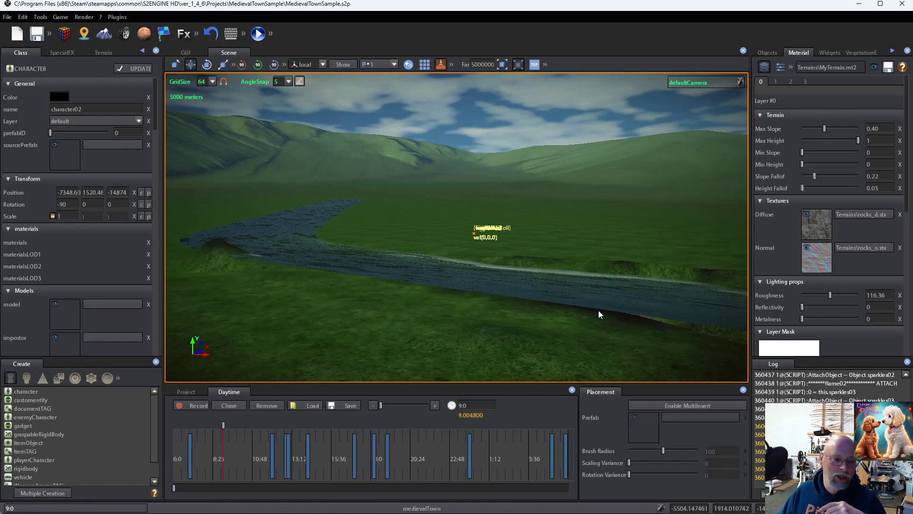
Turn the scene view to the village and look through the scene objects list and the MyTerrain.mt2 layer settings.
{"action": "right_click_drag", "start_coordinate": [380, 273], "coordinate": [575, 274]}
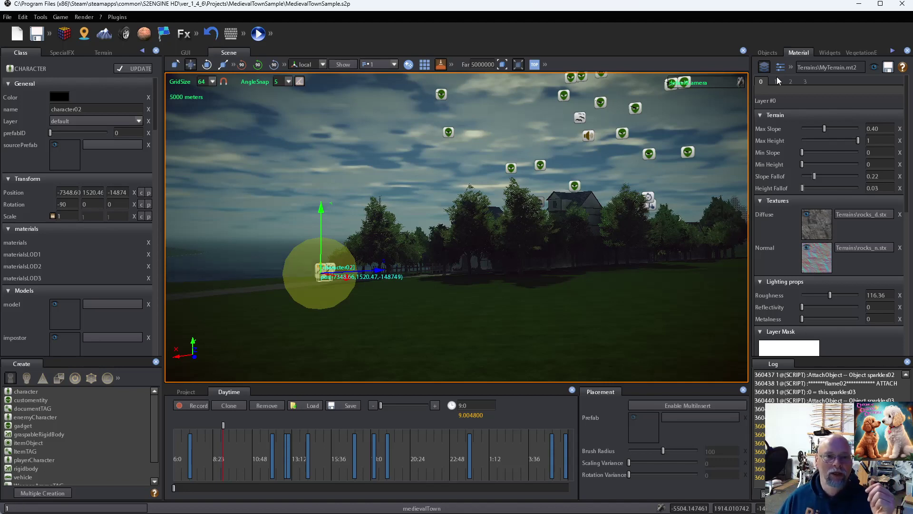
{"action": "left_click", "coordinate": [769, 52]}
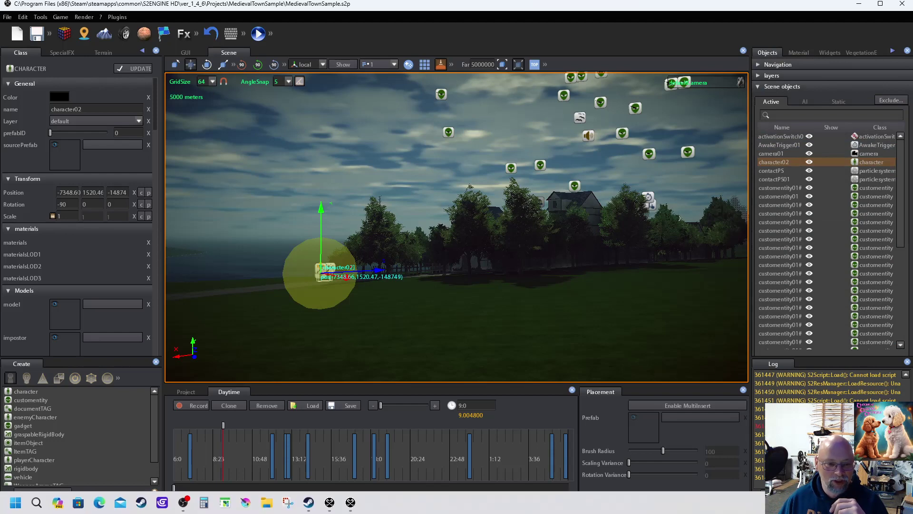
{"action": "left_click", "coordinate": [797, 53]}
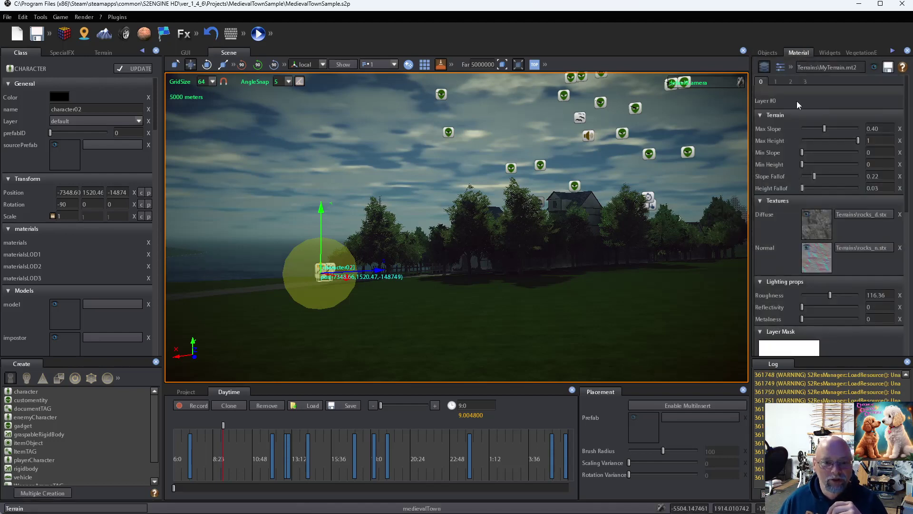
{"action": "scroll", "coordinate": [863, 198], "scroll_direction": "down", "scroll_amount": 5}
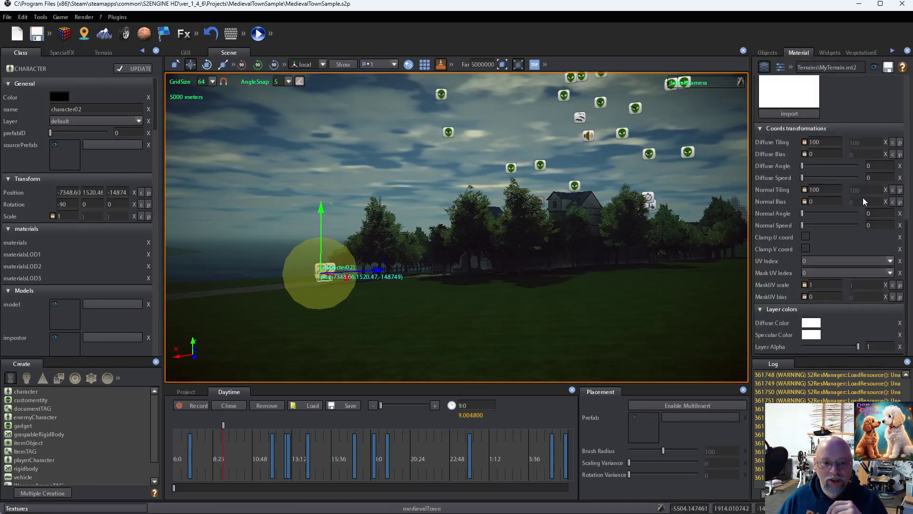
{"action": "scroll", "coordinate": [863, 198], "scroll_direction": "up", "scroll_amount": 5}
Select the gun button under weapons in the GUI widgets and review its full list of properties.
{"action": "left_click", "coordinate": [830, 53]}
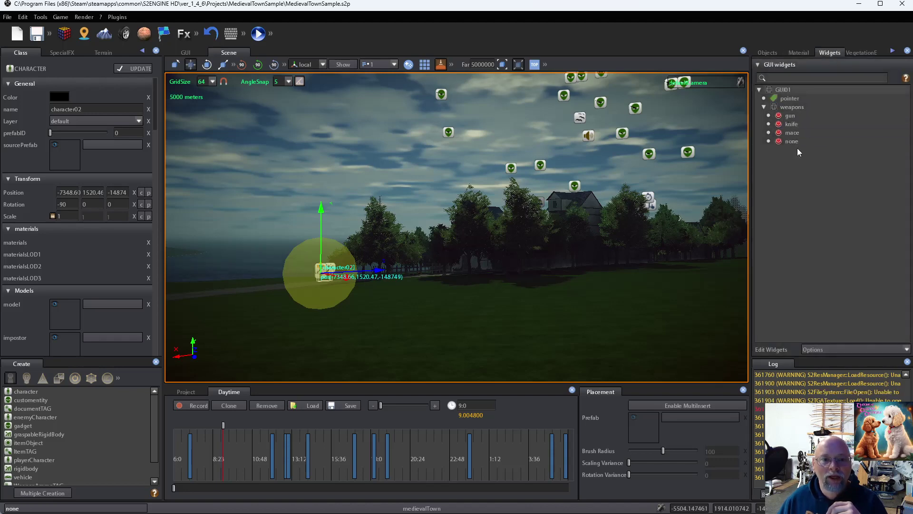
{"action": "left_click", "coordinate": [791, 116]}
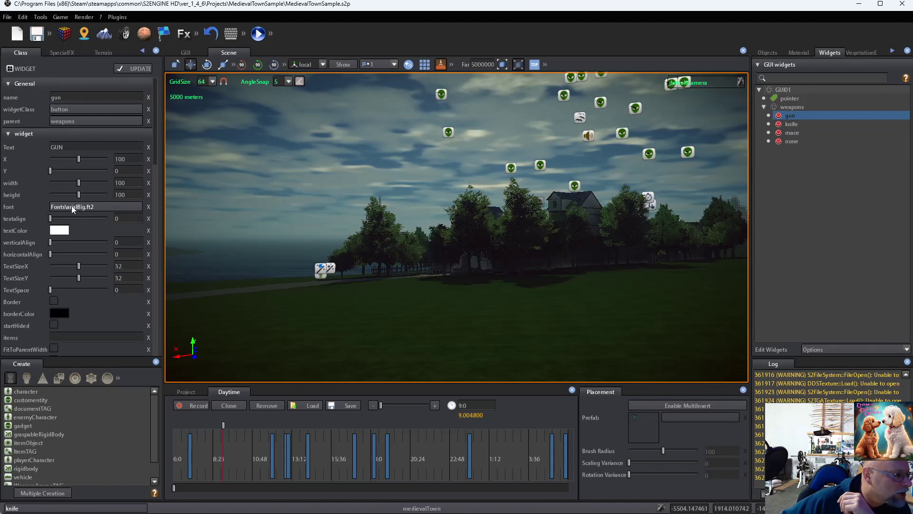
{"action": "scroll", "coordinate": [102, 209], "scroll_direction": "down", "scroll_amount": 10}
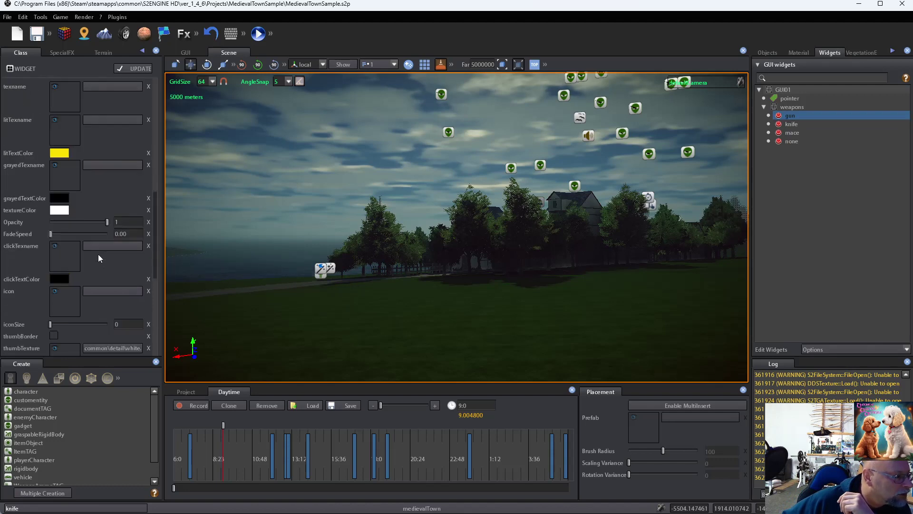
{"action": "scroll", "coordinate": [76, 158], "scroll_direction": "down", "scroll_amount": 8}
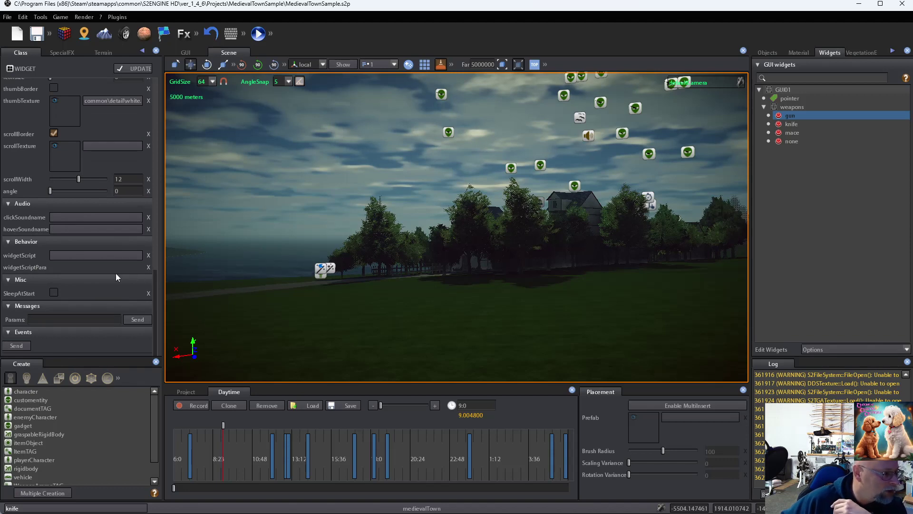
{"action": "scroll", "coordinate": [116, 277], "scroll_direction": "up", "scroll_amount": 15}
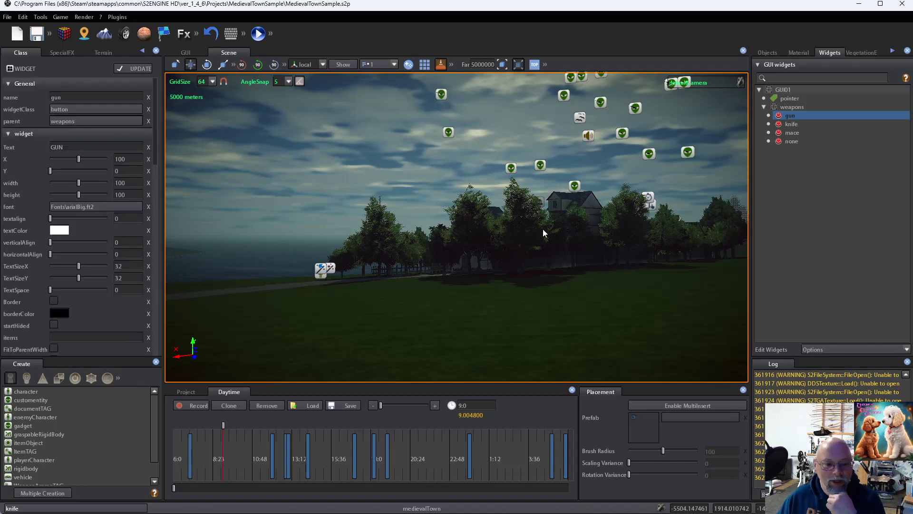